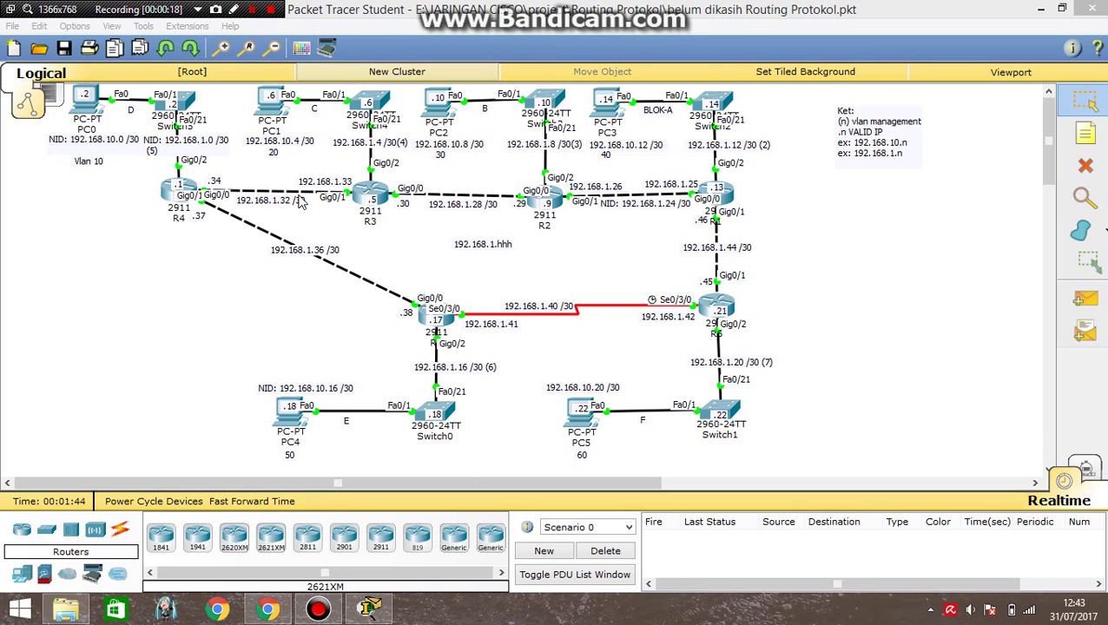
Select the PC5 device label and commit it with its text unchanged.
left_click(251, 11)
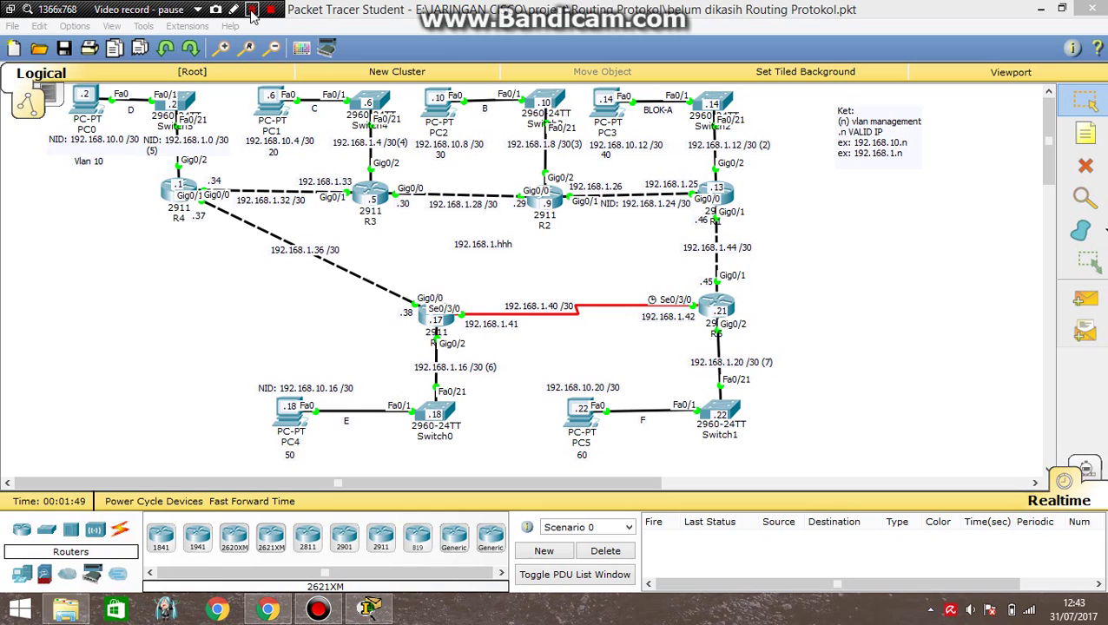
left_click(251, 10)
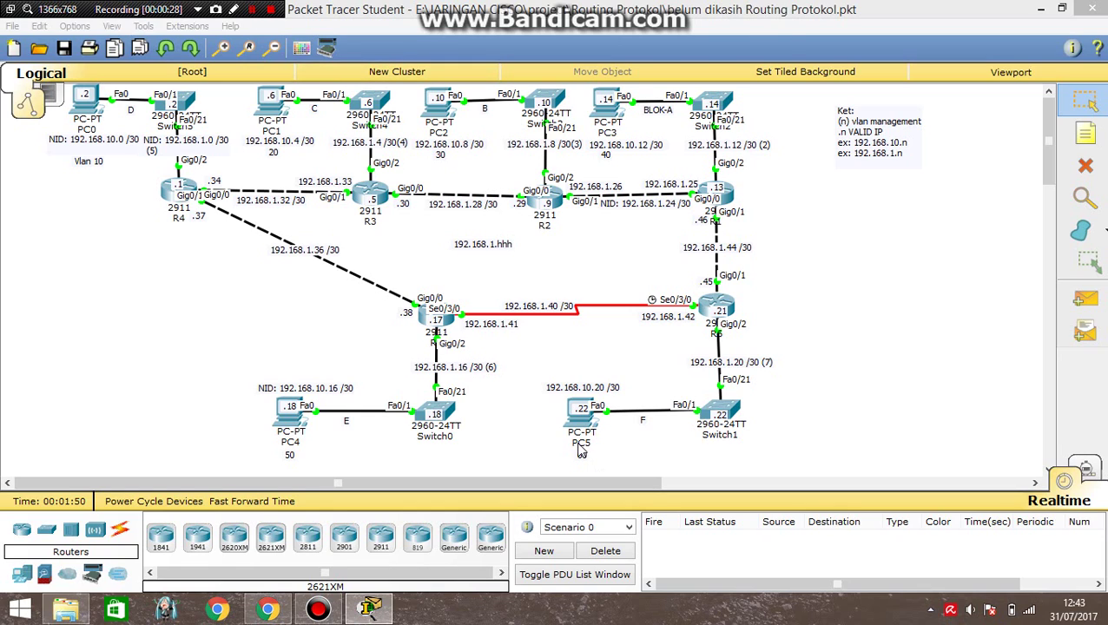
left_click(581, 443)
double_click(573, 445)
left_click(252, 10)
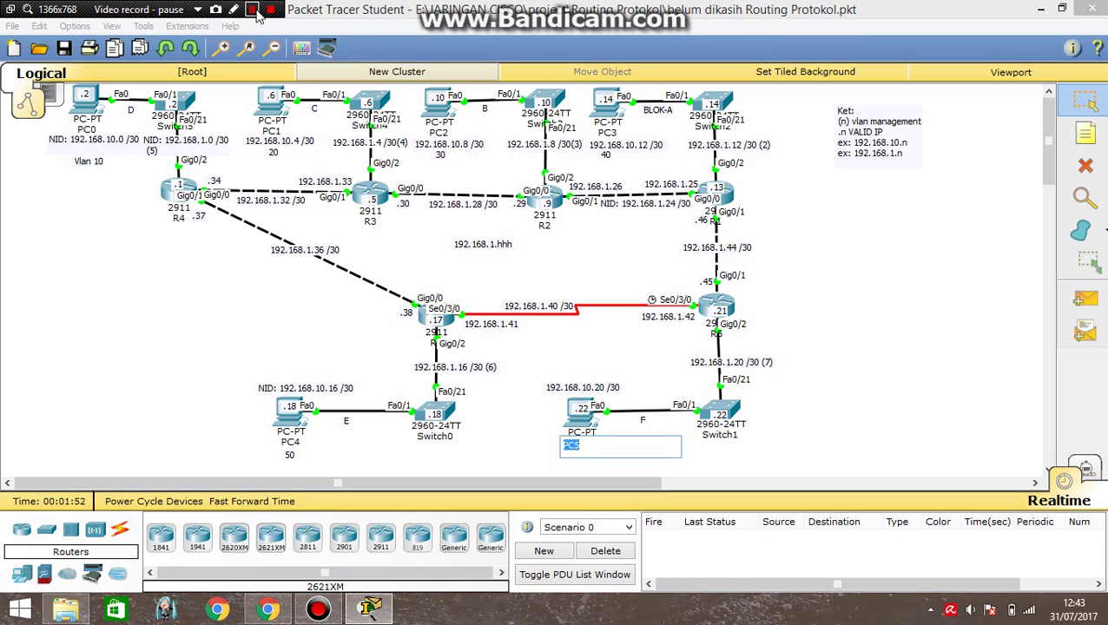
left_click(251, 11)
left_click(200, 289)
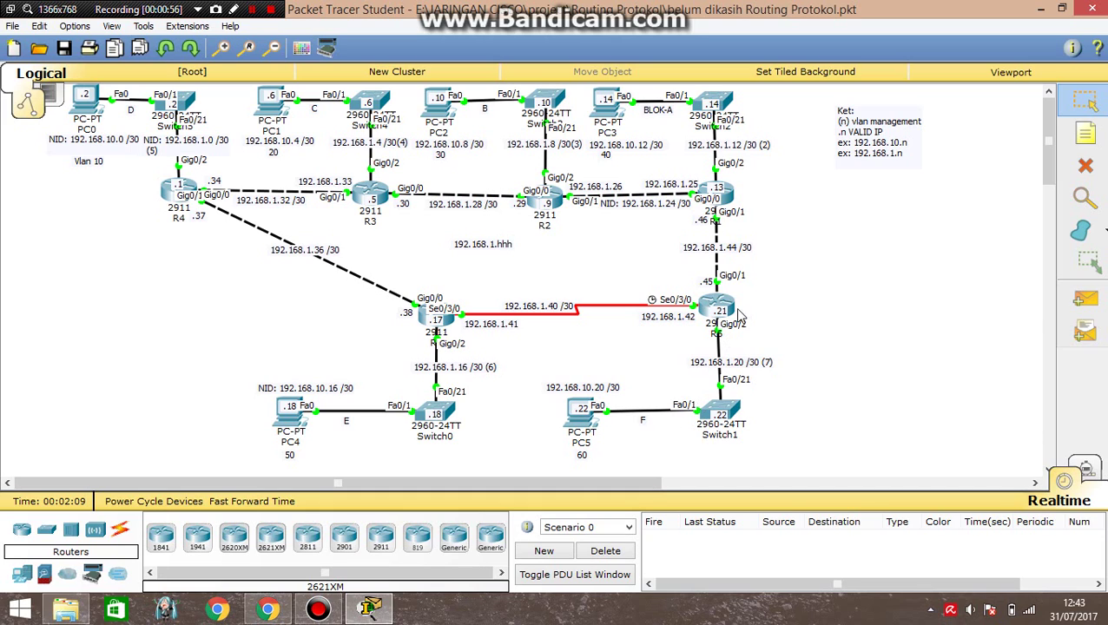
Open R6's console and enter privileged and global configuration mode.
mouse_move(708, 329)
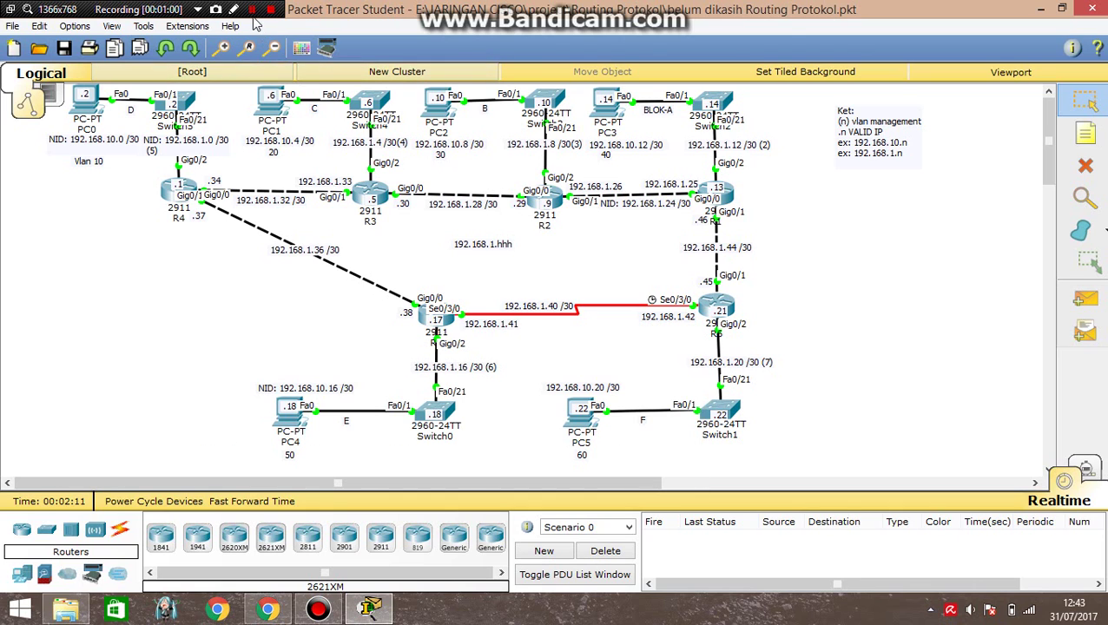
left_click(717, 306)
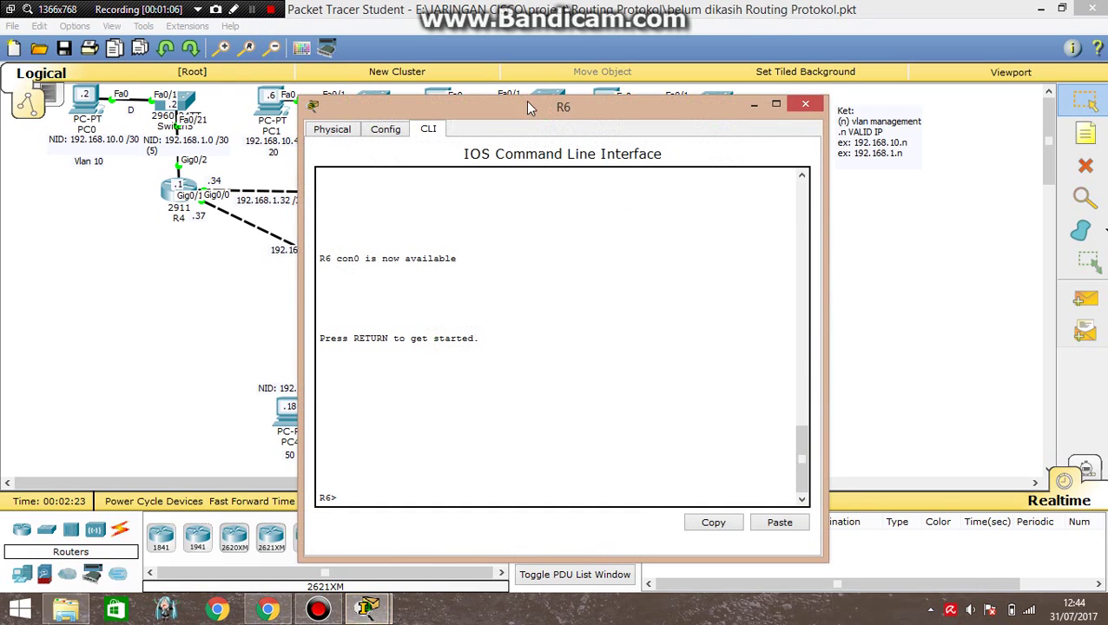
left_click_drag(526, 101, 345, 76)
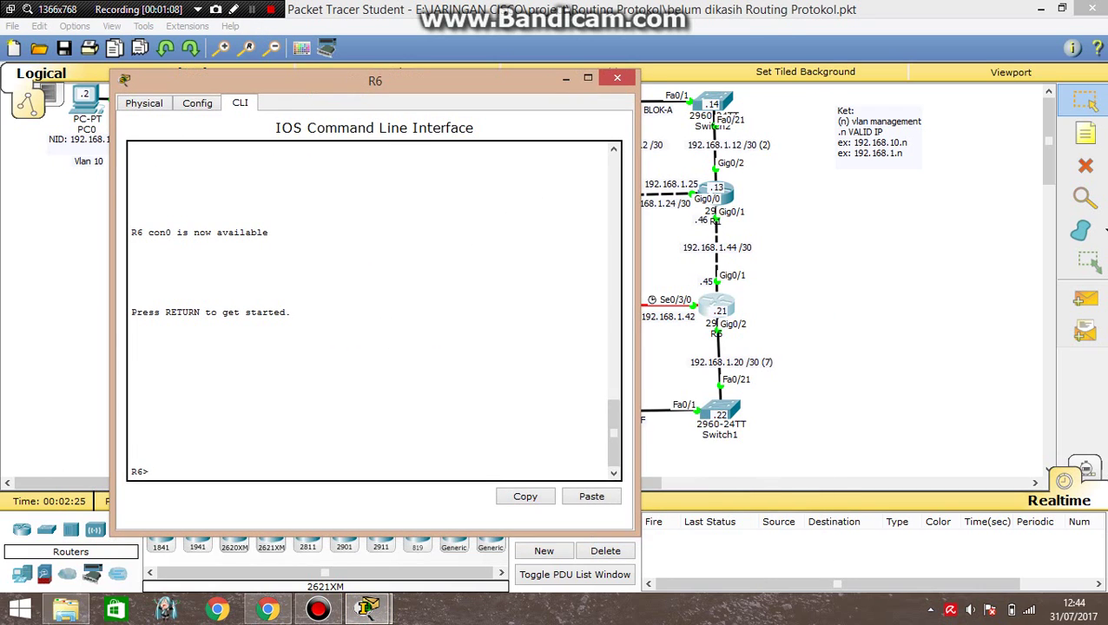
type("en")
key("Return")
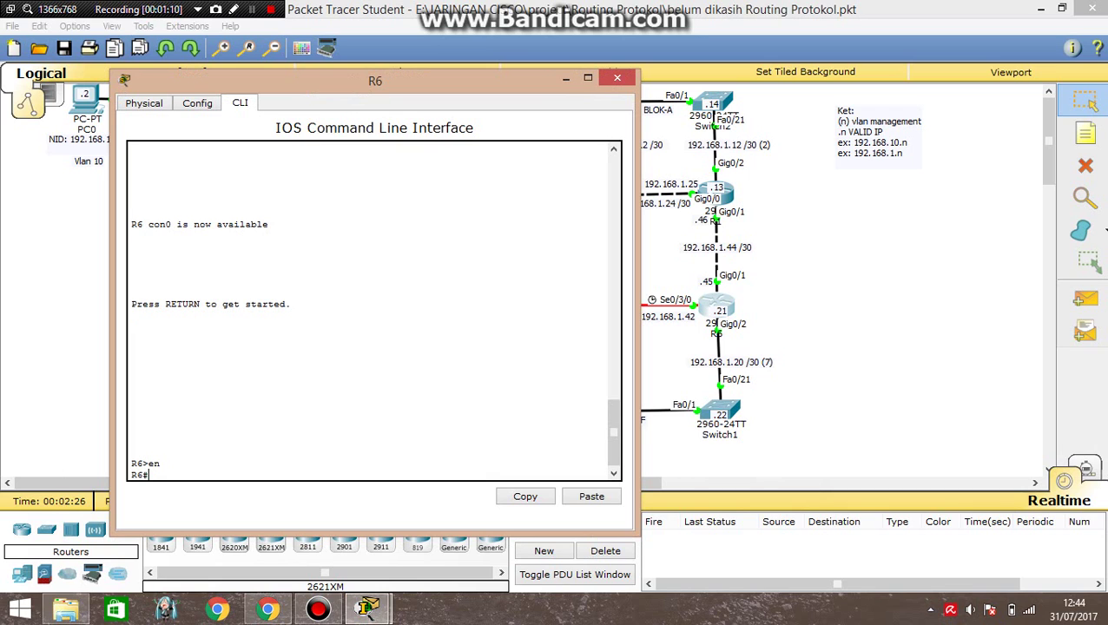
type("conf t")
key("Return")
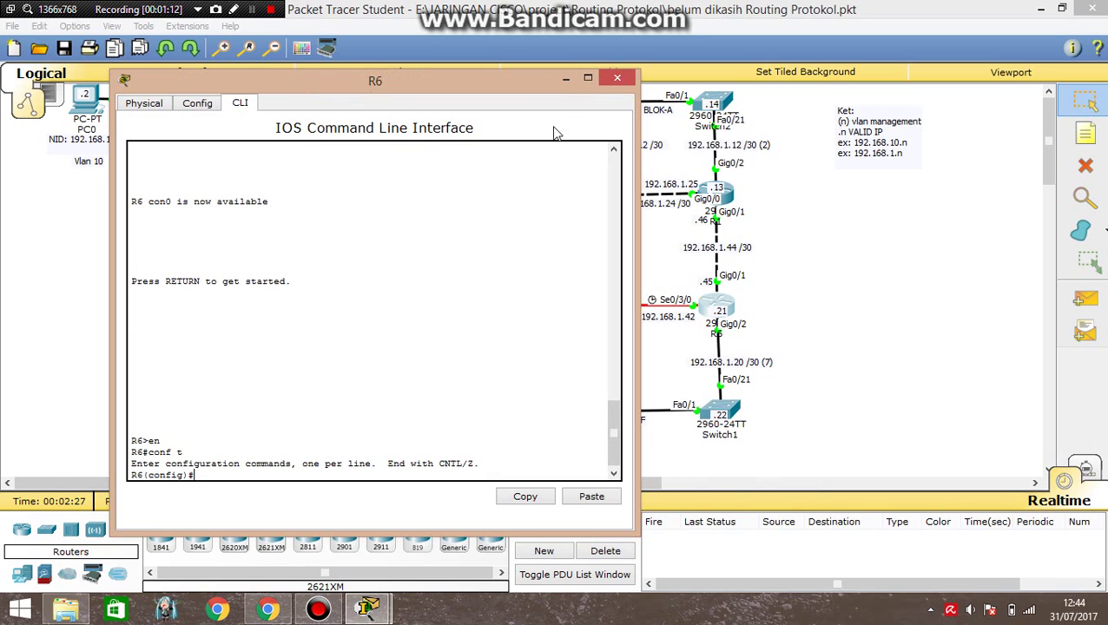
left_click(564, 77)
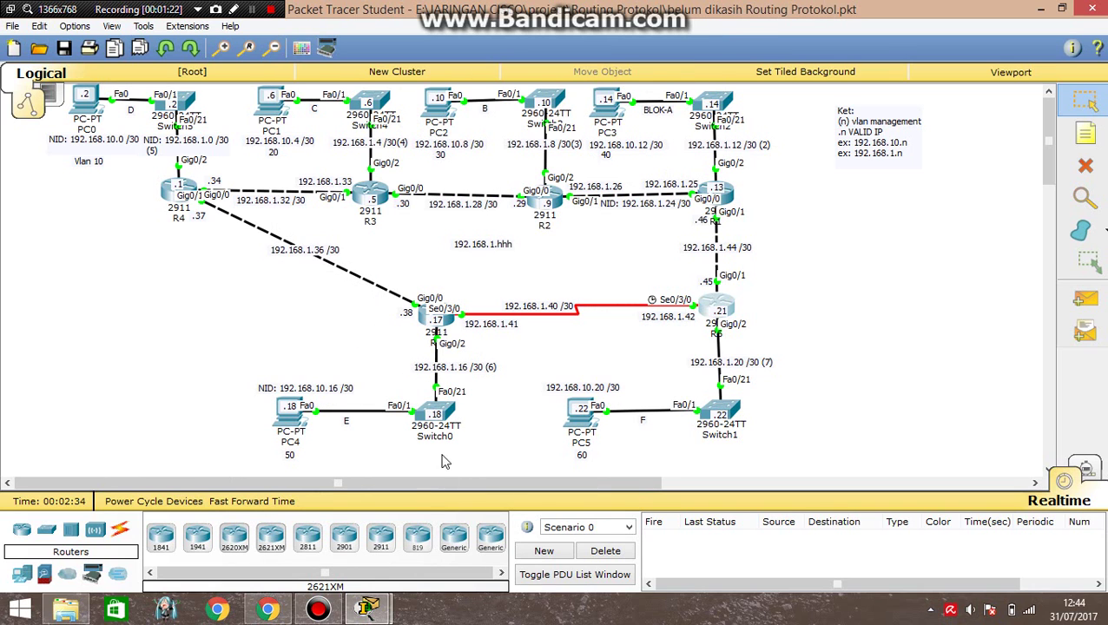
left_click(374, 611)
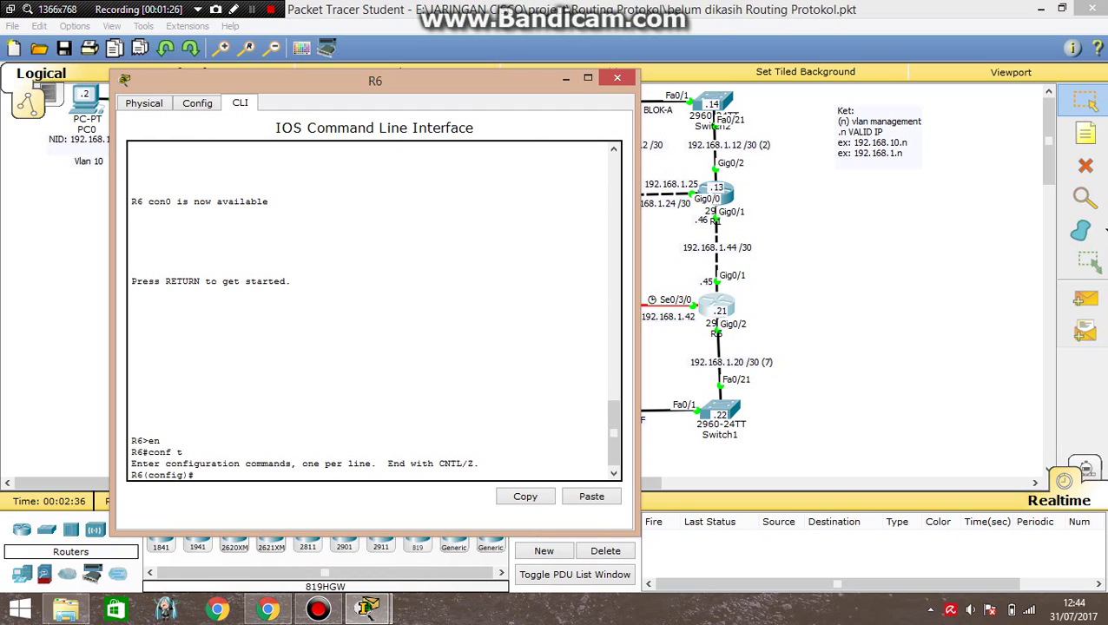
Create subinterface g0/2.7 with dot1Q VLAN 7 and address 192.168.1.21 255.255.255.252.
type("int g0/2.7")
key("Return")
type("en")
key("Tab")
type("d")
key("Tab")
type("7")
key("Return")
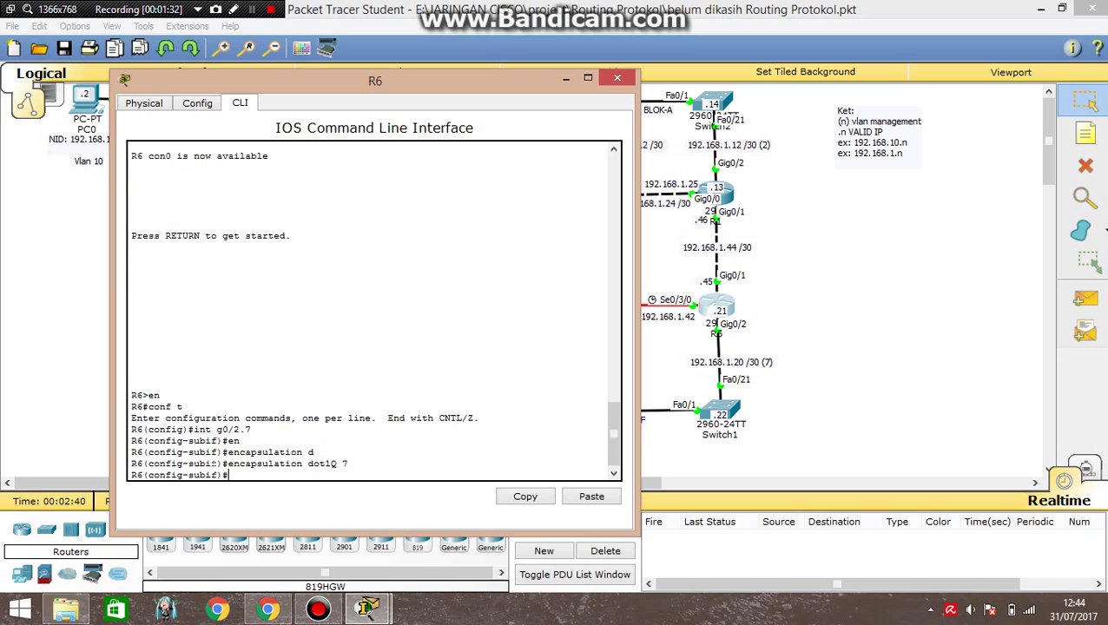
type("ip add")
key("Tab")
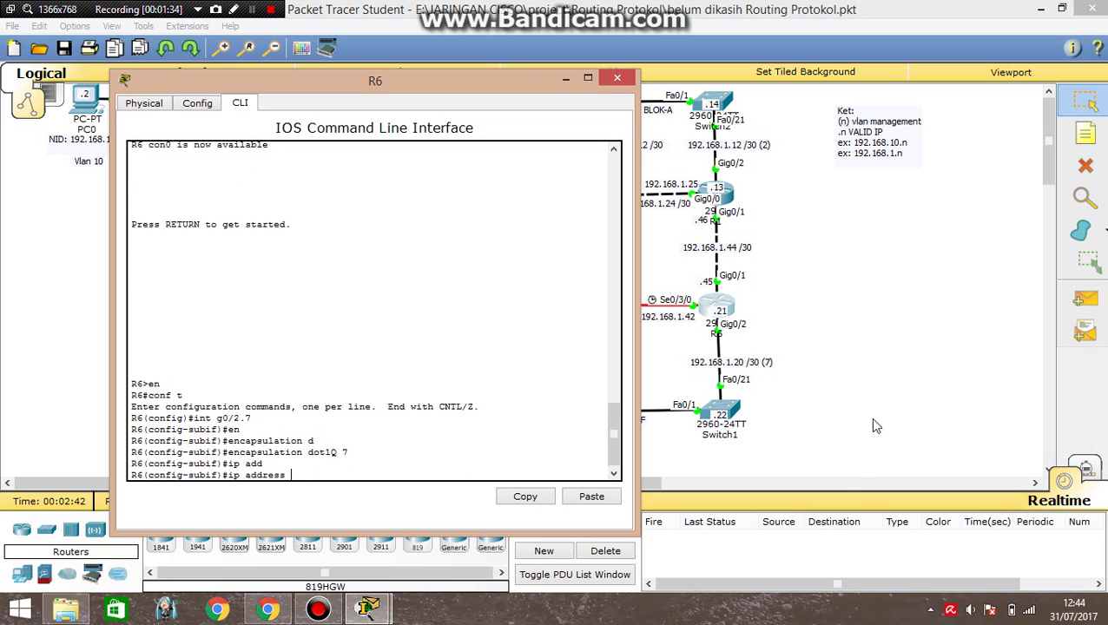
type("192.168.1.21")
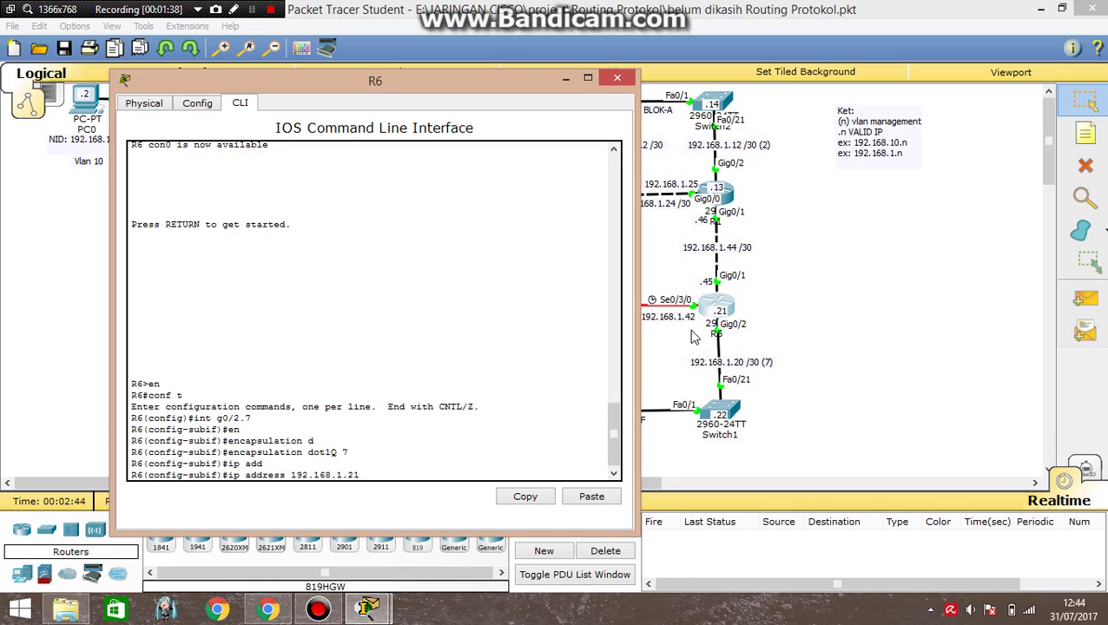
type(" 255.255.255.252")
key("Return")
Exit the subinterface, save R6's configuration with do wr, and close its window.
type("ex")
key("Return")
type("do wr")
key("Return")
key("Return")
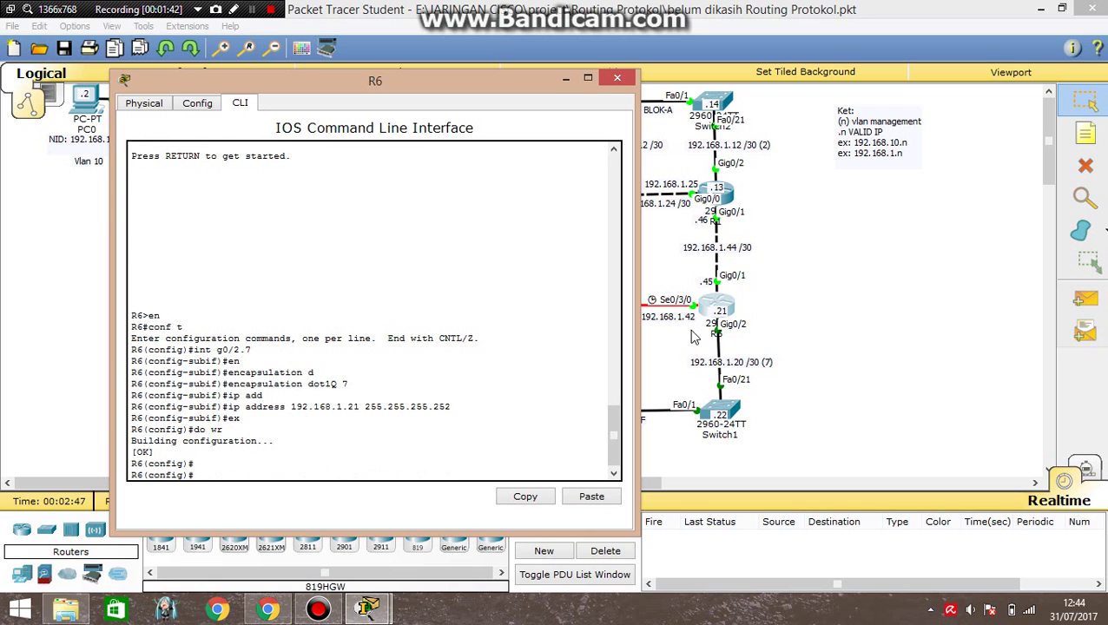
left_click(628, 82)
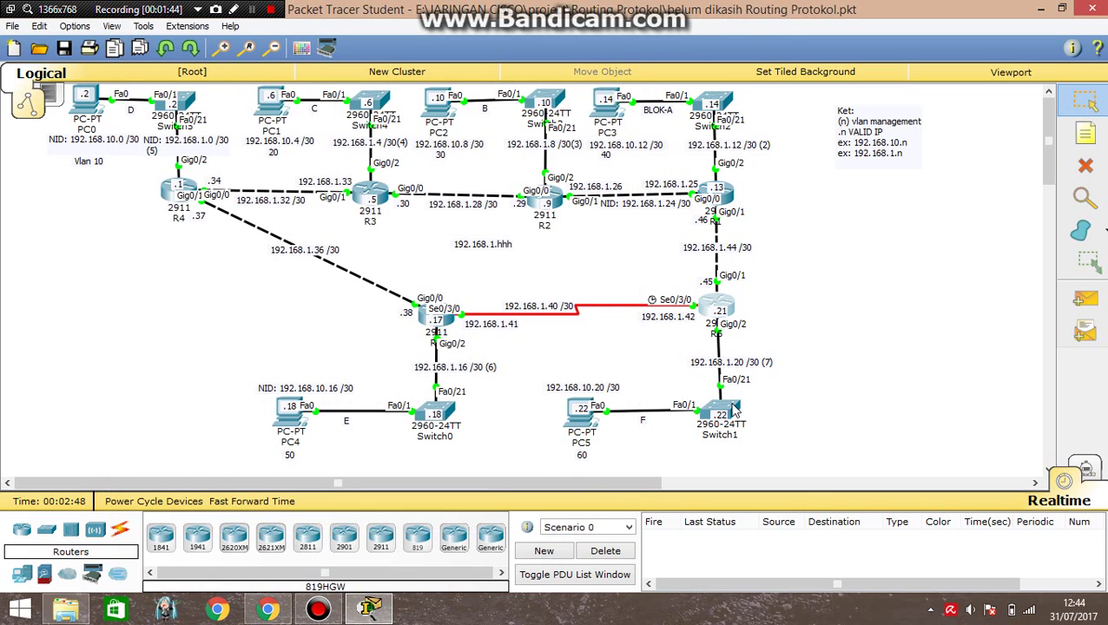
On Switch1, enter global configuration and create VLAN 7.
left_click(718, 408)
left_click_drag(406, 104, 147, 70)
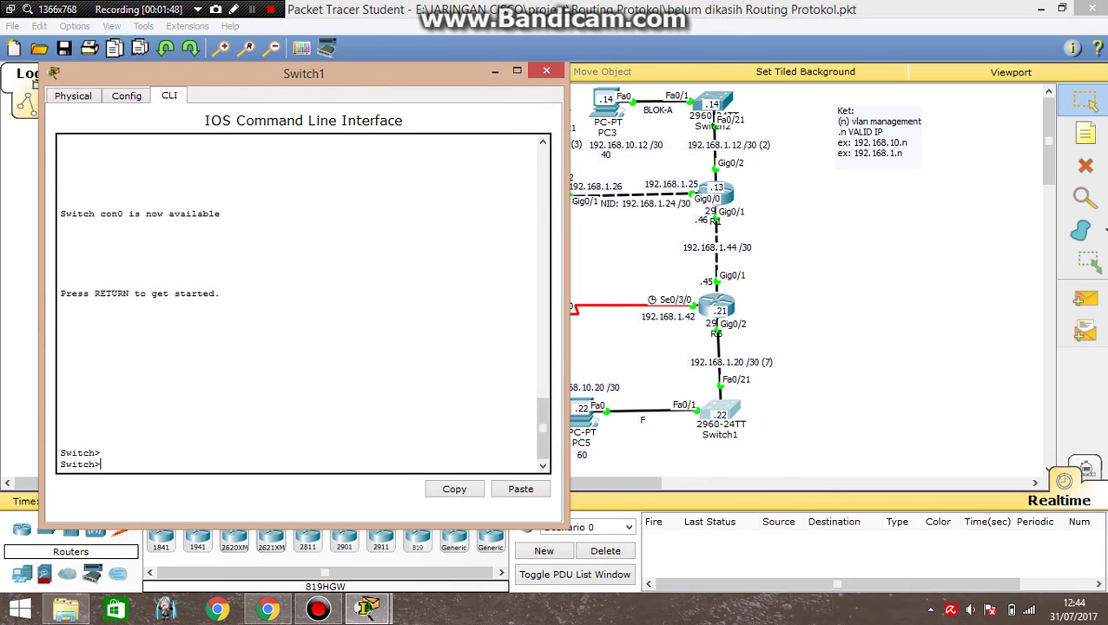
type("en")
key("Return")
type("conf t")
key("Return")
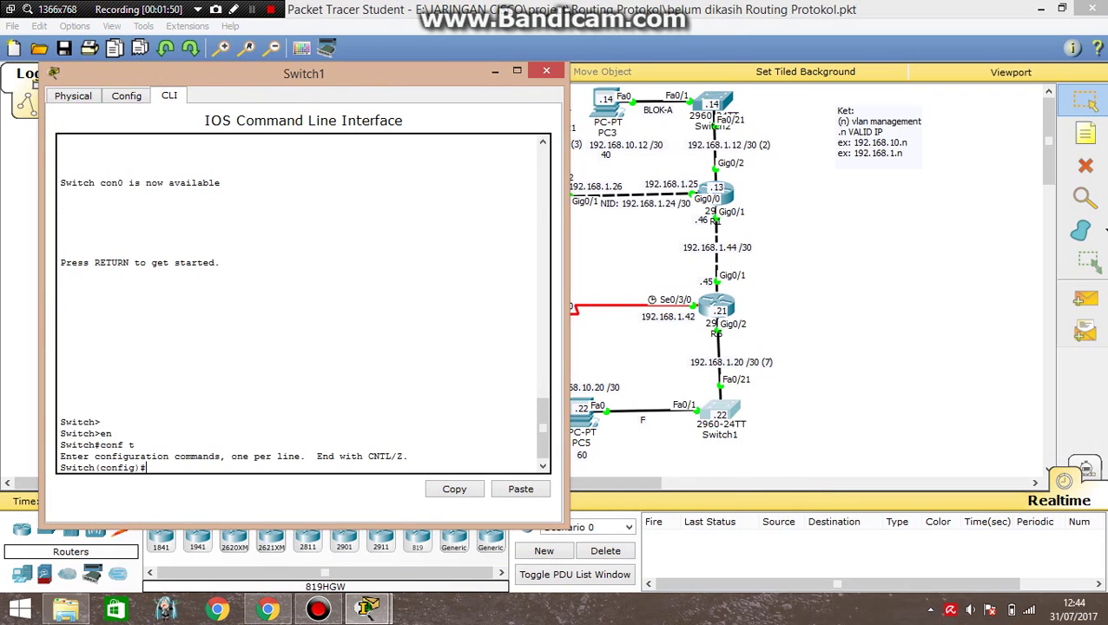
type("vlan 7")
key("Return")
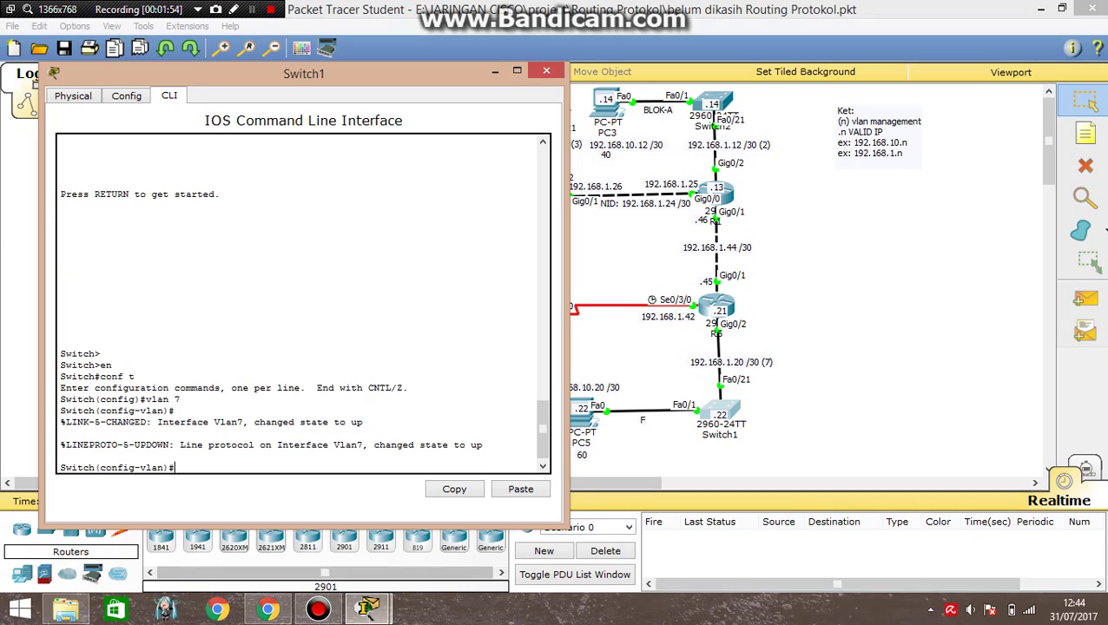
Reopen R6's console on the right beside Switch1's console.
left_click(367, 608)
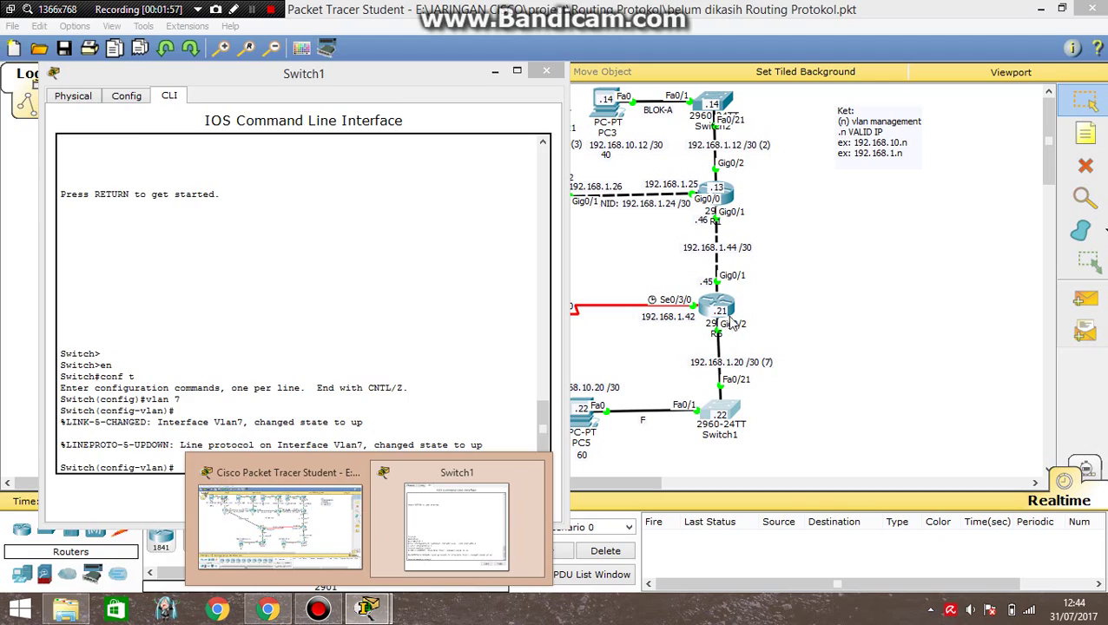
left_click(733, 323)
left_click_drag(501, 115, 562, 87)
left_click(367, 609)
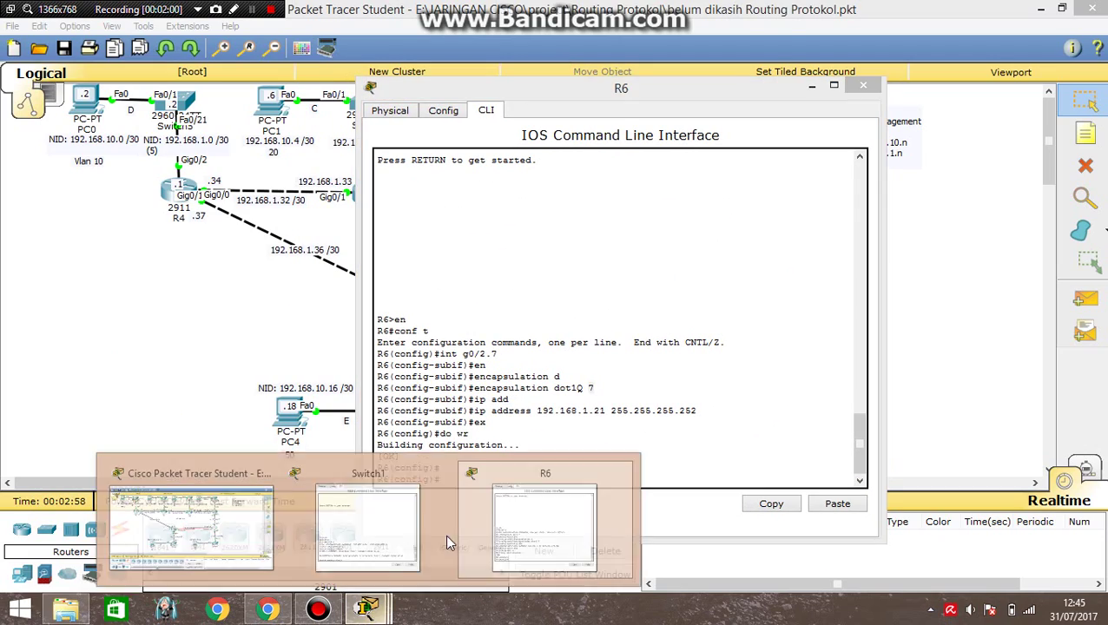
left_click(415, 521)
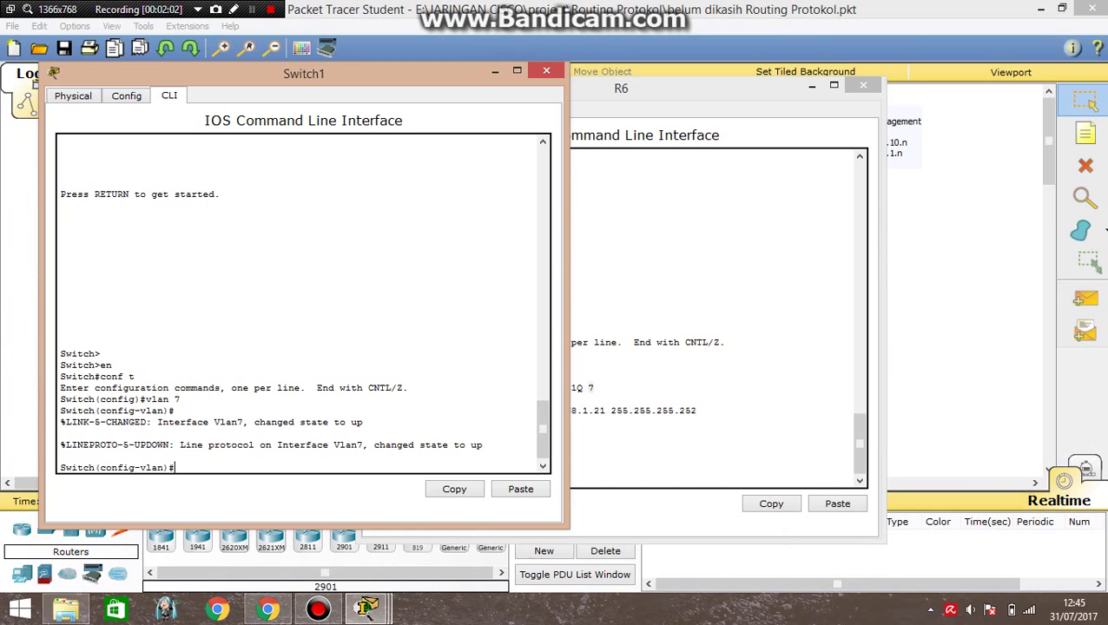
Assign 192.168.1.22 255.255.255.252 to Switch1's interface VLAN 7.
type("ex")
key("Return")
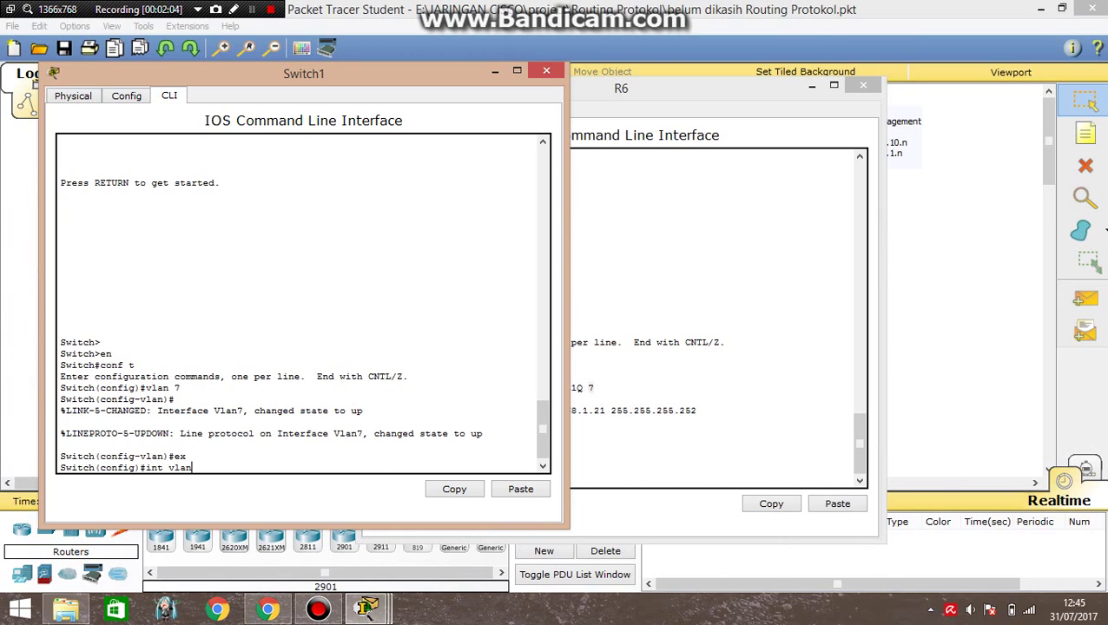
type("int vlan")
key("Return")
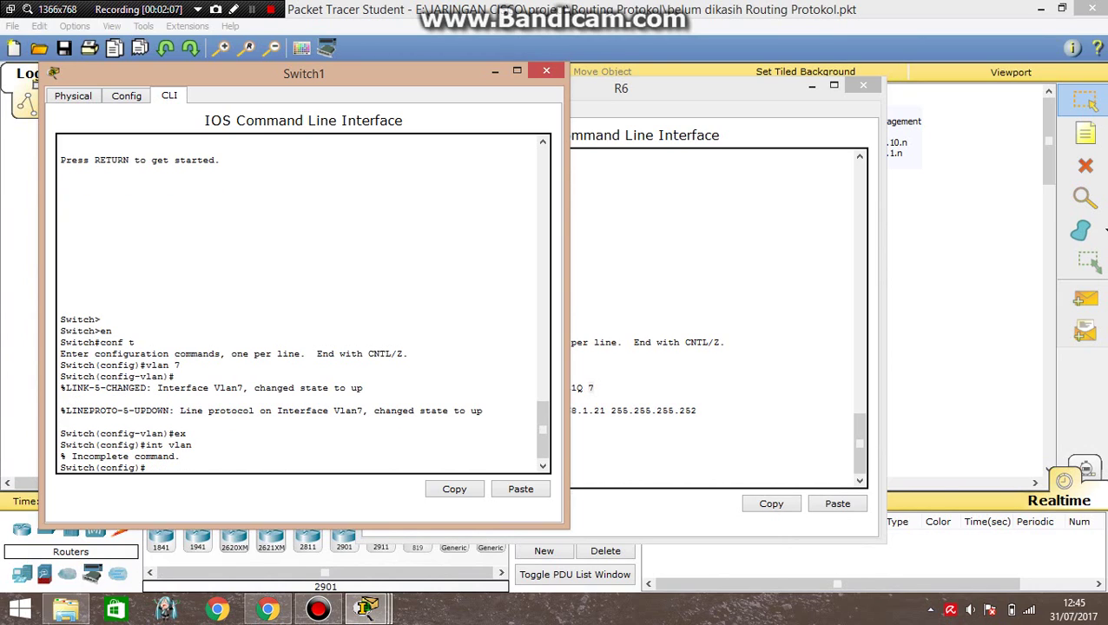
type("int vlan 7")
key("Return")
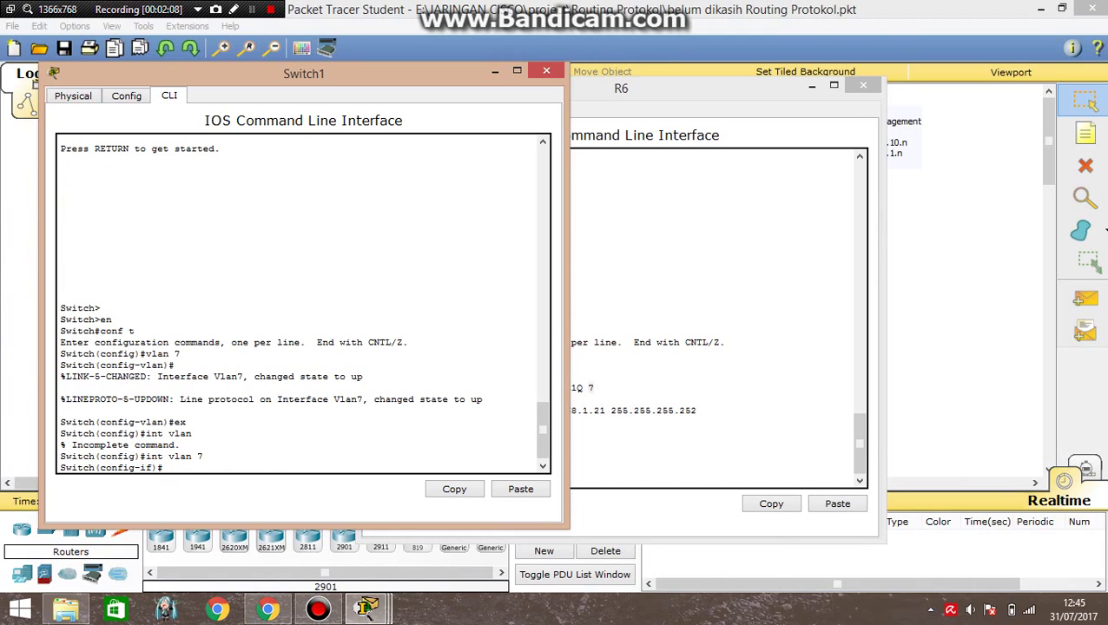
type("ip add")
key("Tab")
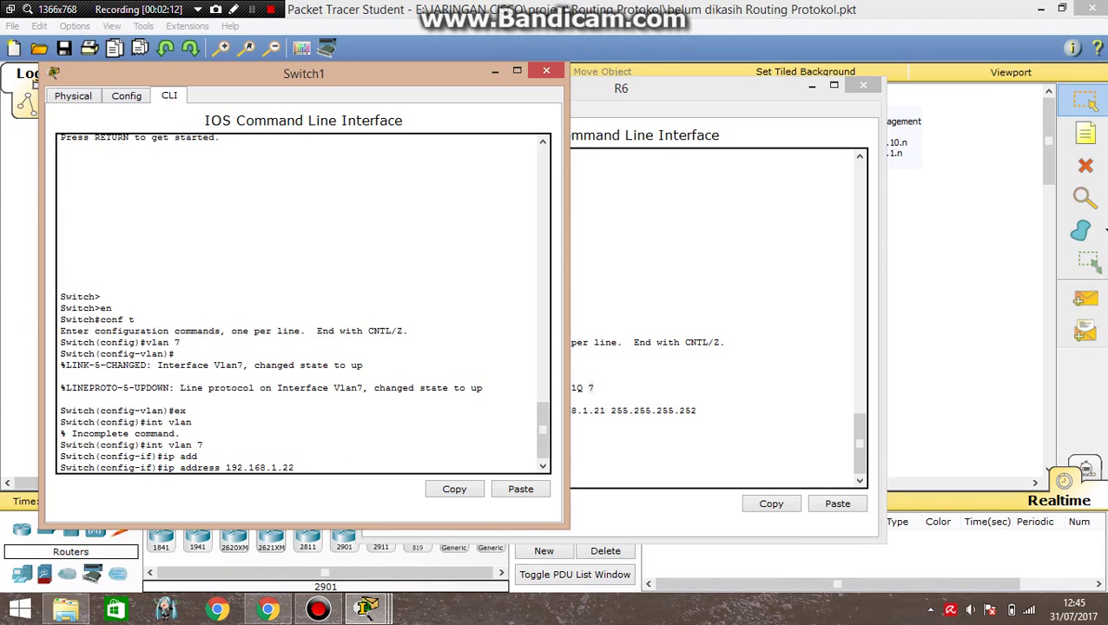
type("192.168.1.22 255.255.255.252")
key("Return")
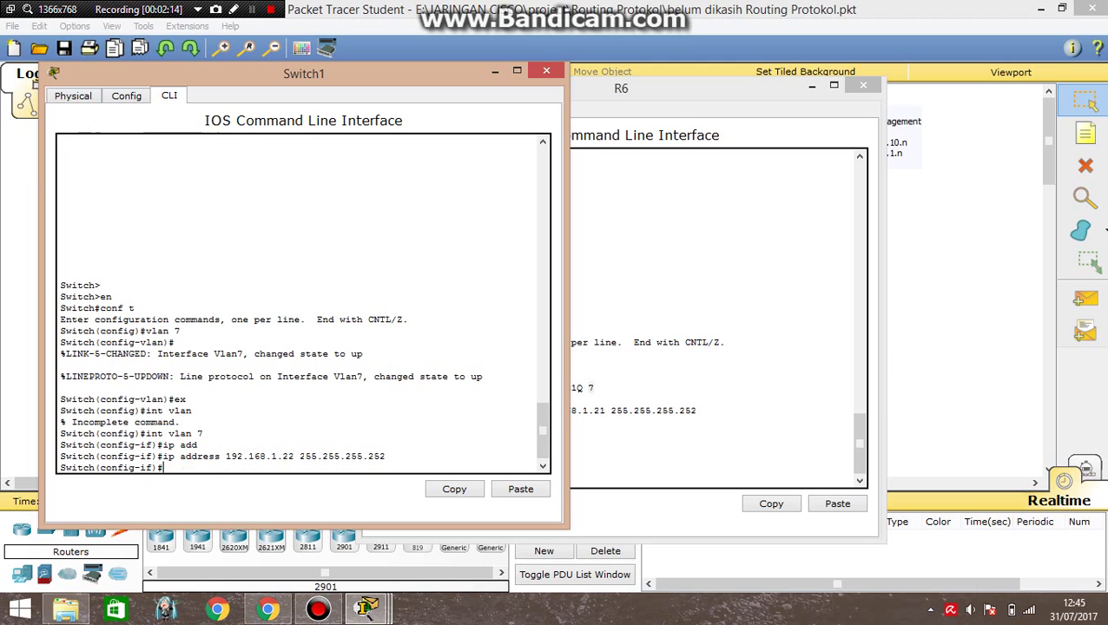
Set Switch1's default gateway to R6's address 192.168.1.21.
type("ex")
key("Return")
type("ip de")
key("Tab")
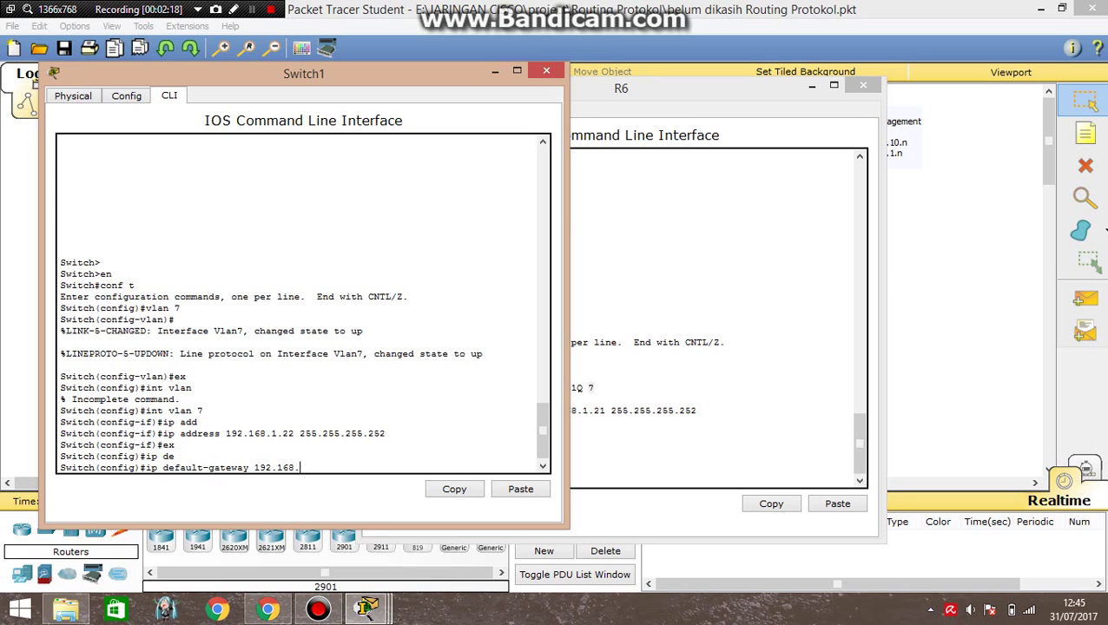
left_click_drag(627, 88, 787, 82)
double_click(773, 405)
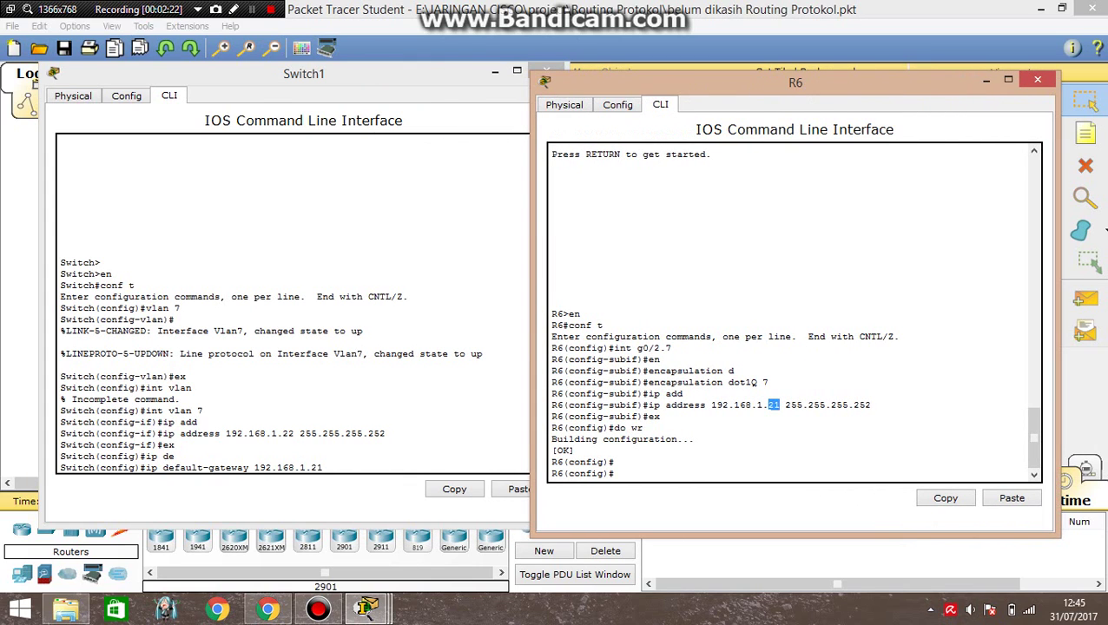
left_click(354, 472)
key("Return")
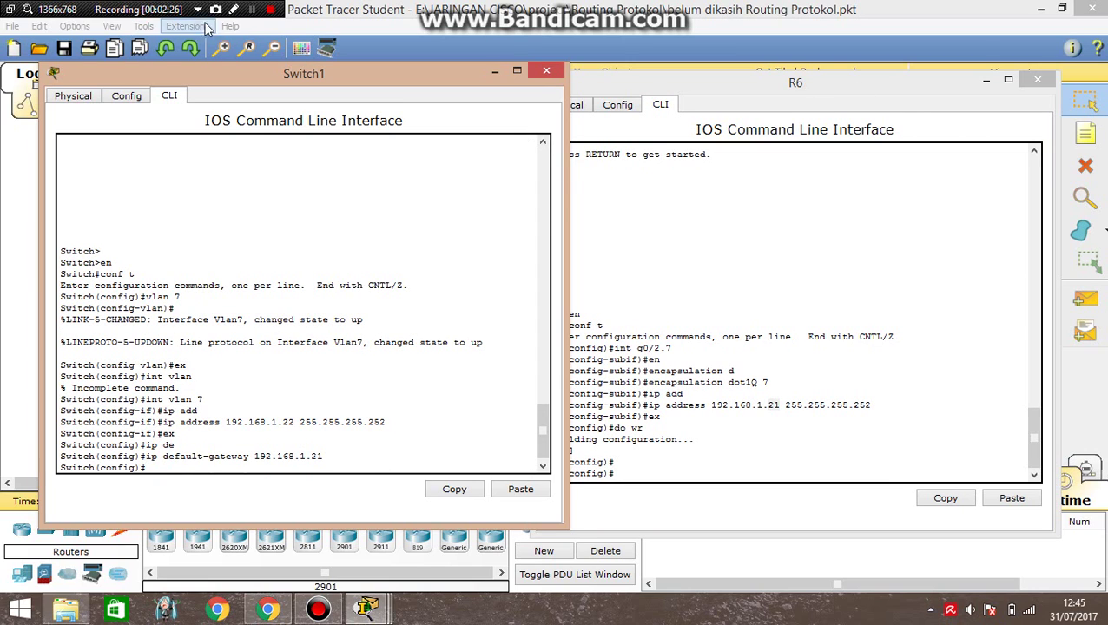
Send a simple PDU from Switch1 to R6, confirm success, and clear it.
left_click(259, 12)
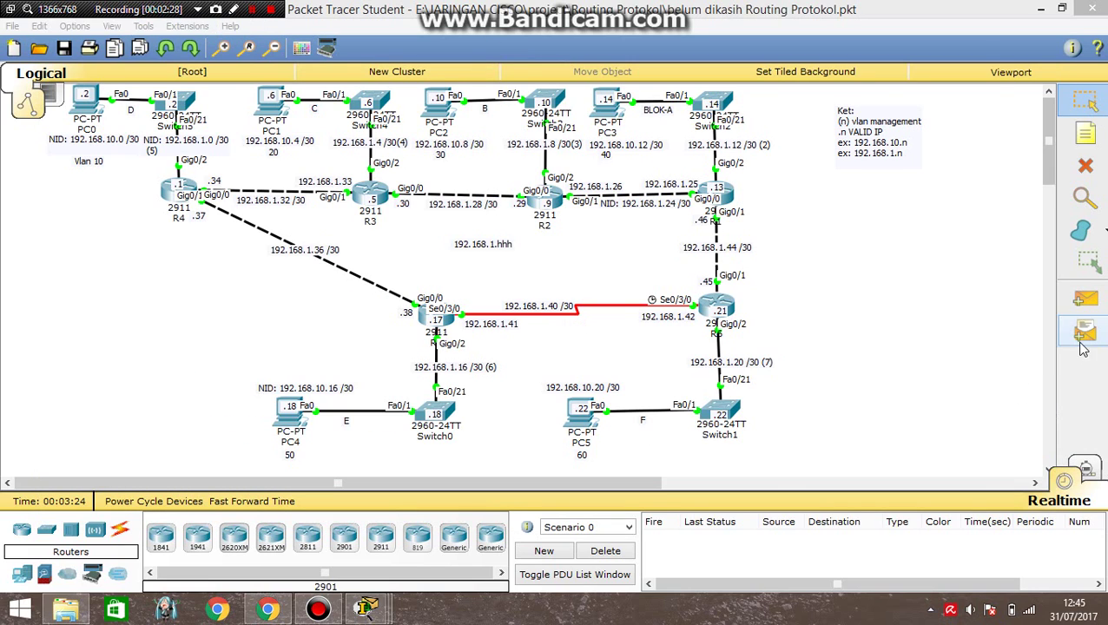
left_click(1084, 298)
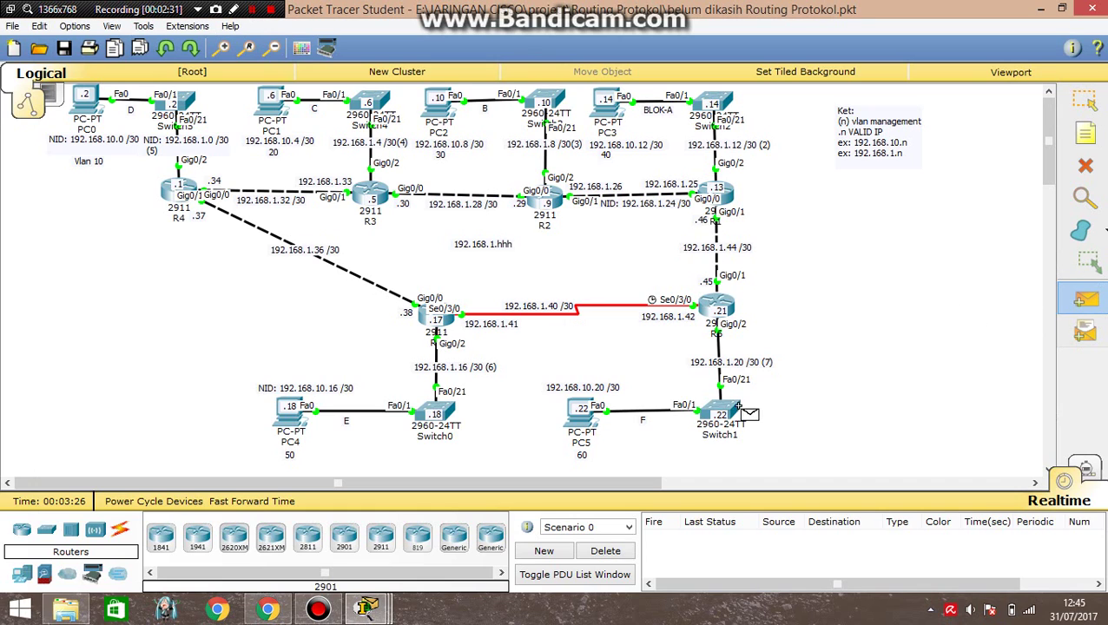
left_click(719, 308)
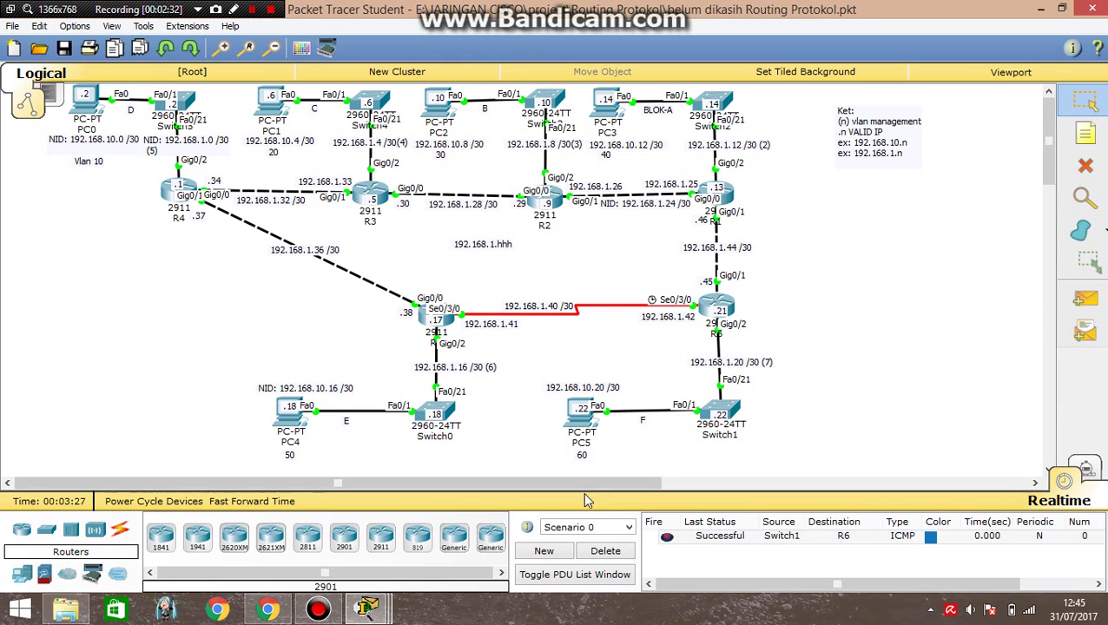
left_click(619, 545)
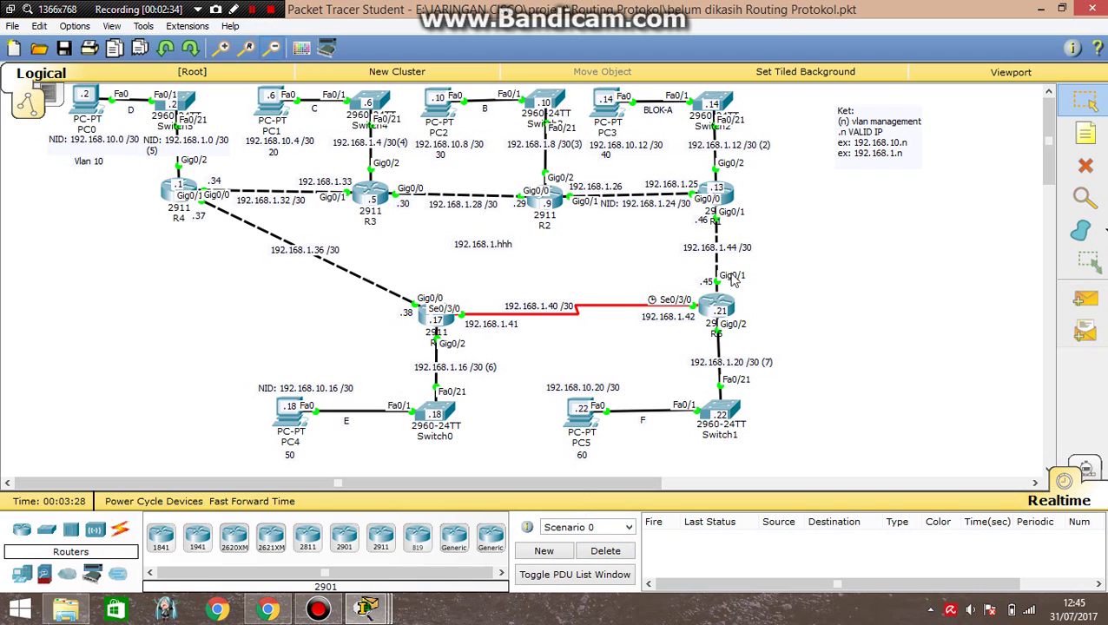
In R6's console, start on VTY lines 0 to 4, then exit line configuration.
left_click(718, 302)
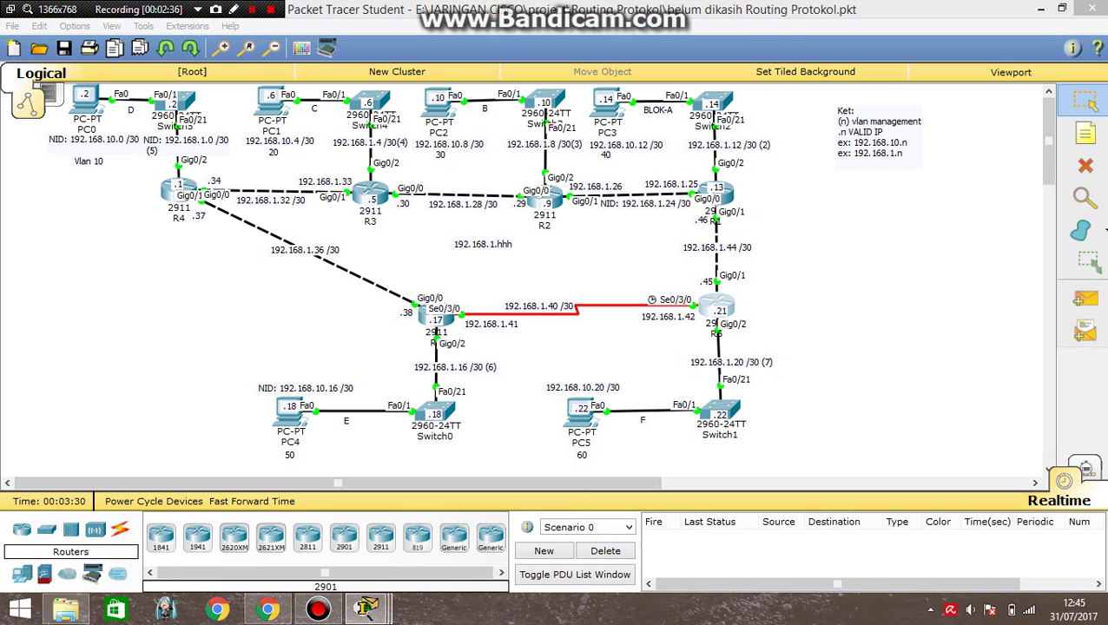
left_click_drag(632, 87, 124, 79)
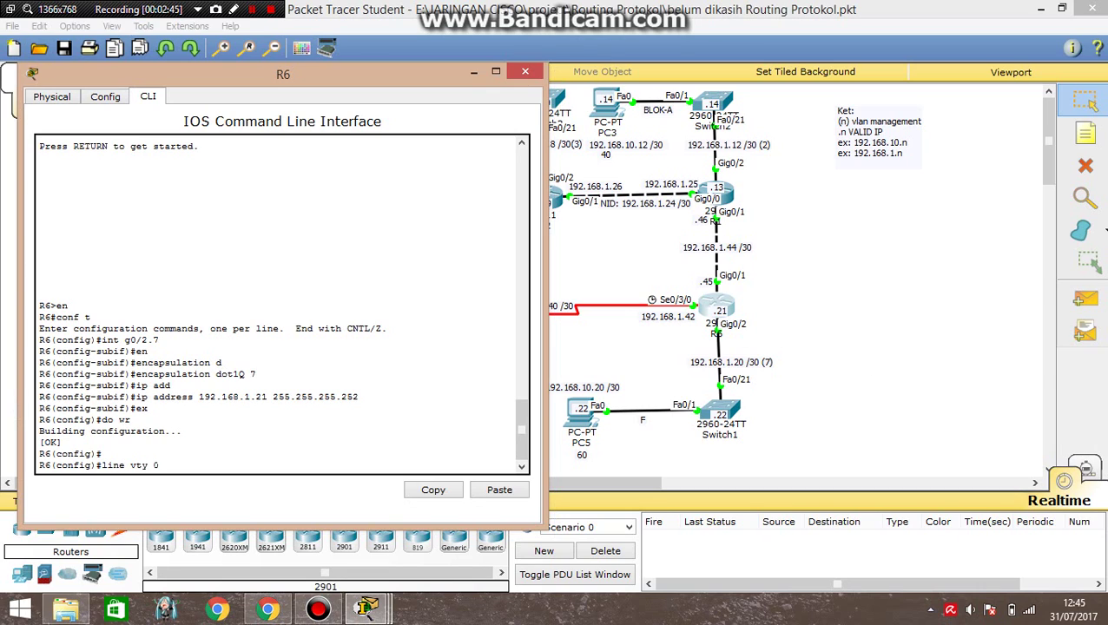
key("Return")
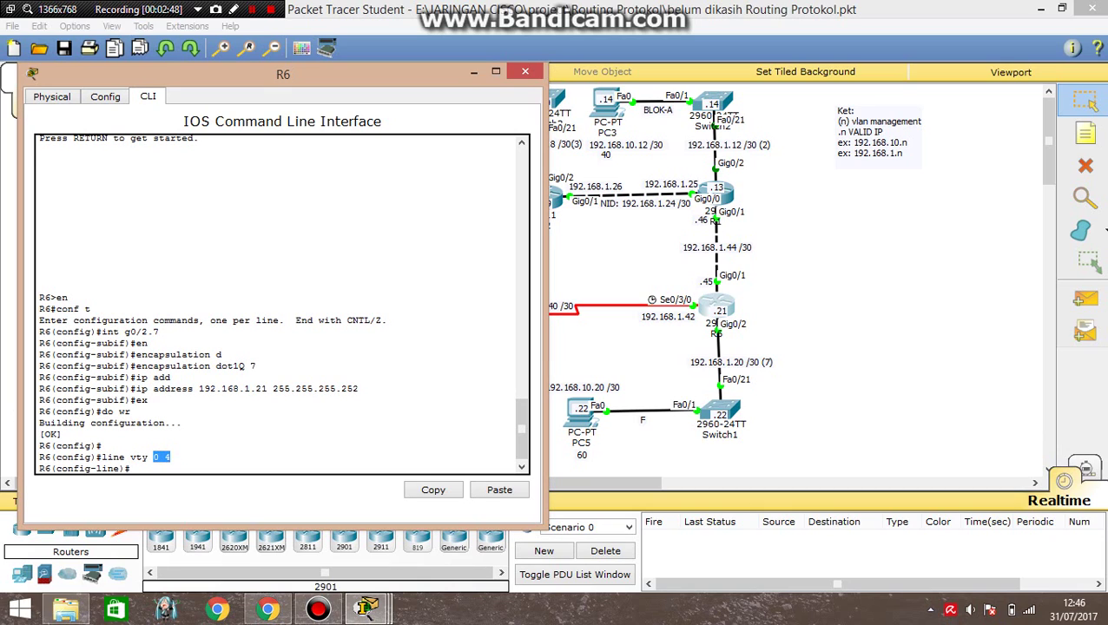
left_click(174, 473)
left_click(158, 457)
type("ex")
key("Return")
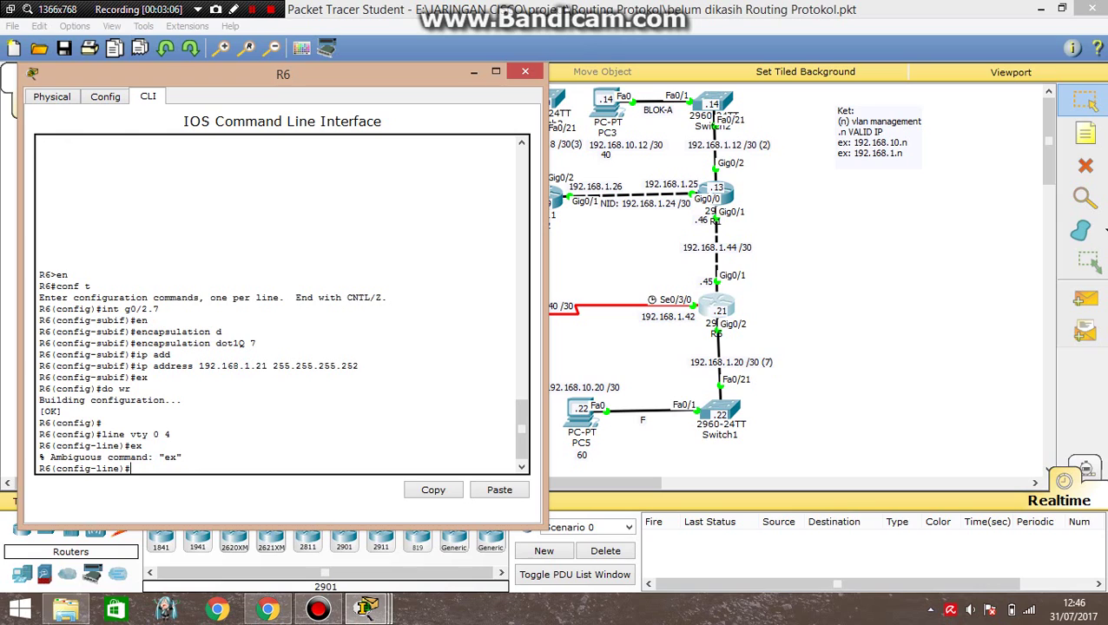
type("exit")
key("Return")
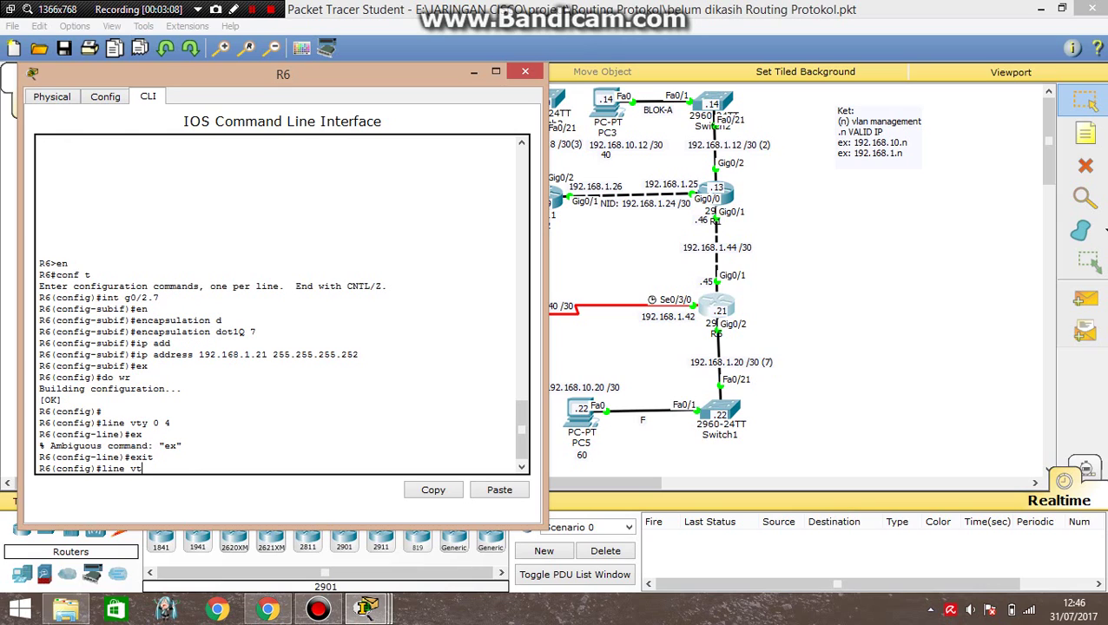
Enter line vty 0 15 and set a VTY password.
type("line vty 0 ?")
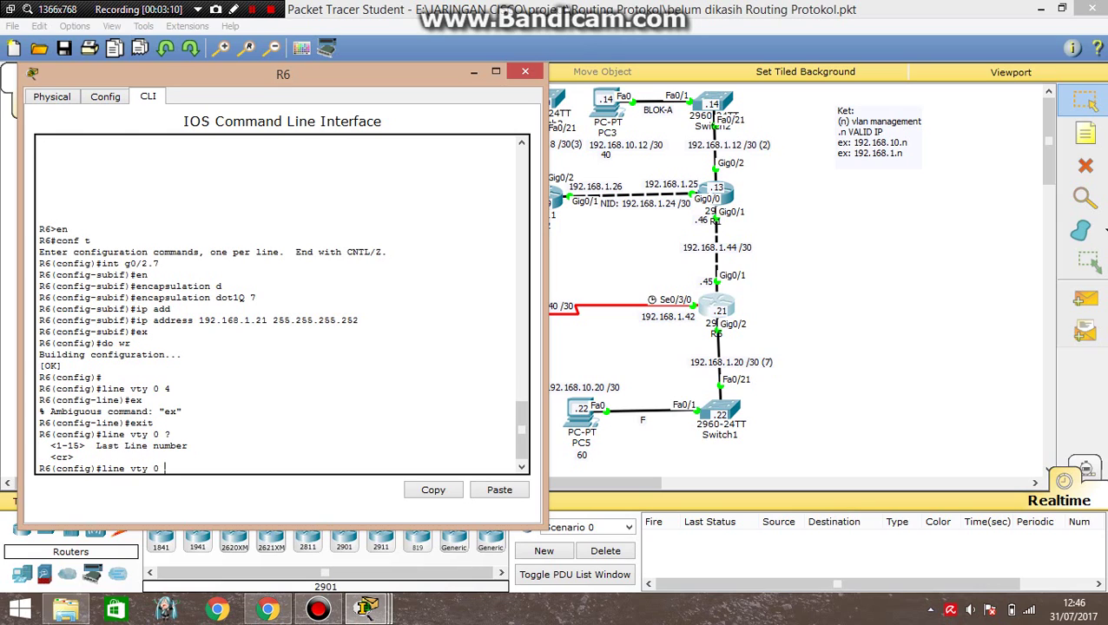
key("Return")
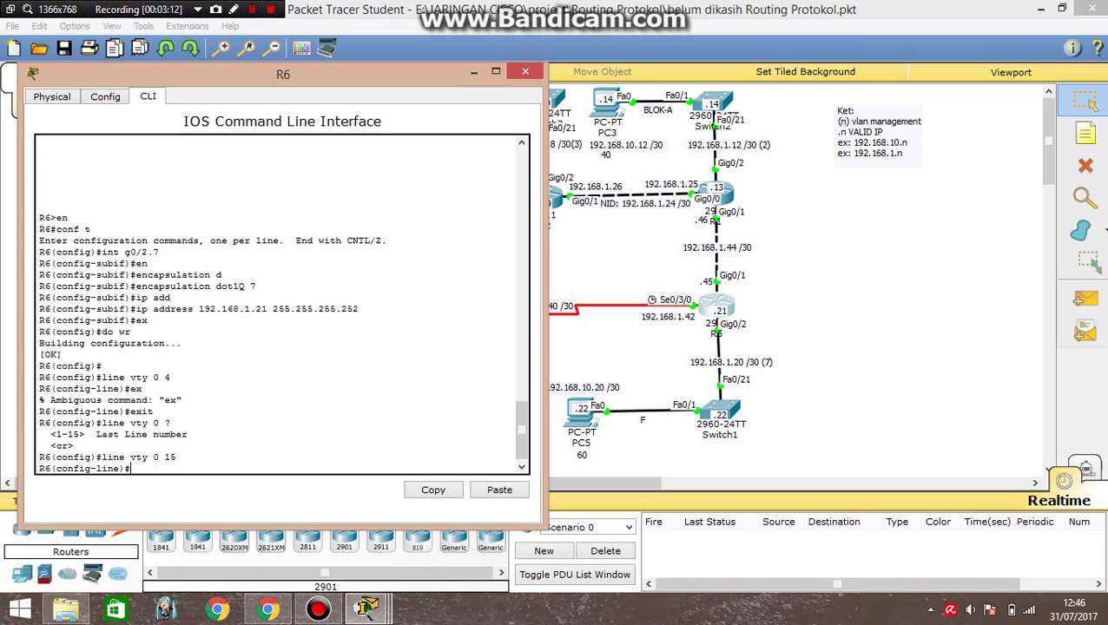
left_click_drag(163, 457, 176, 457)
left_click(130, 469)
type("pass")
key("Tab")
type("cisc")
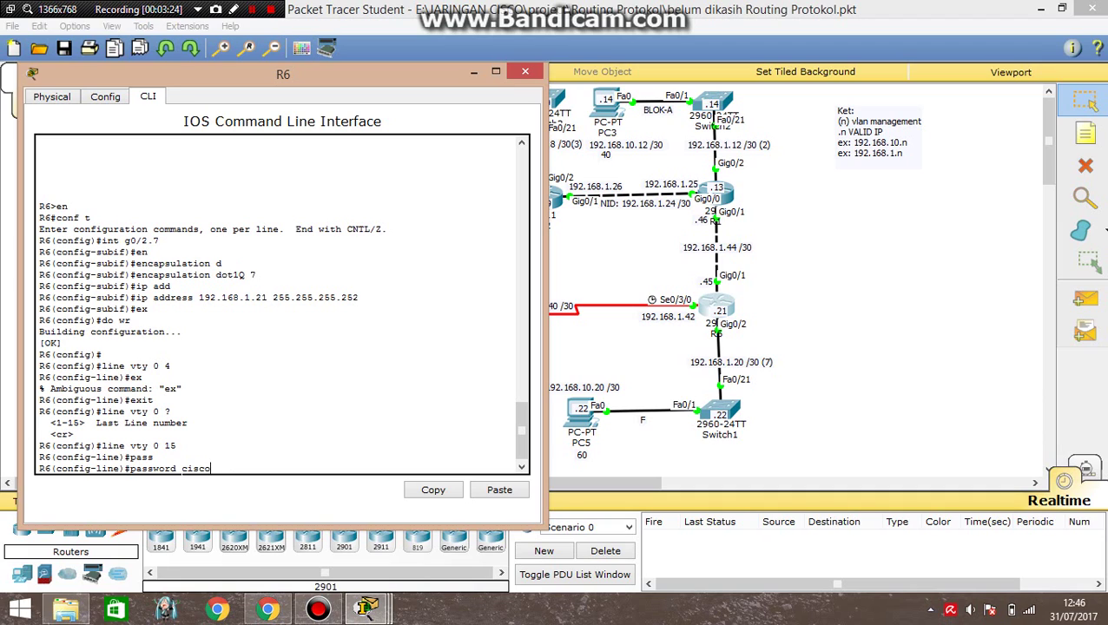
double_click(195, 469)
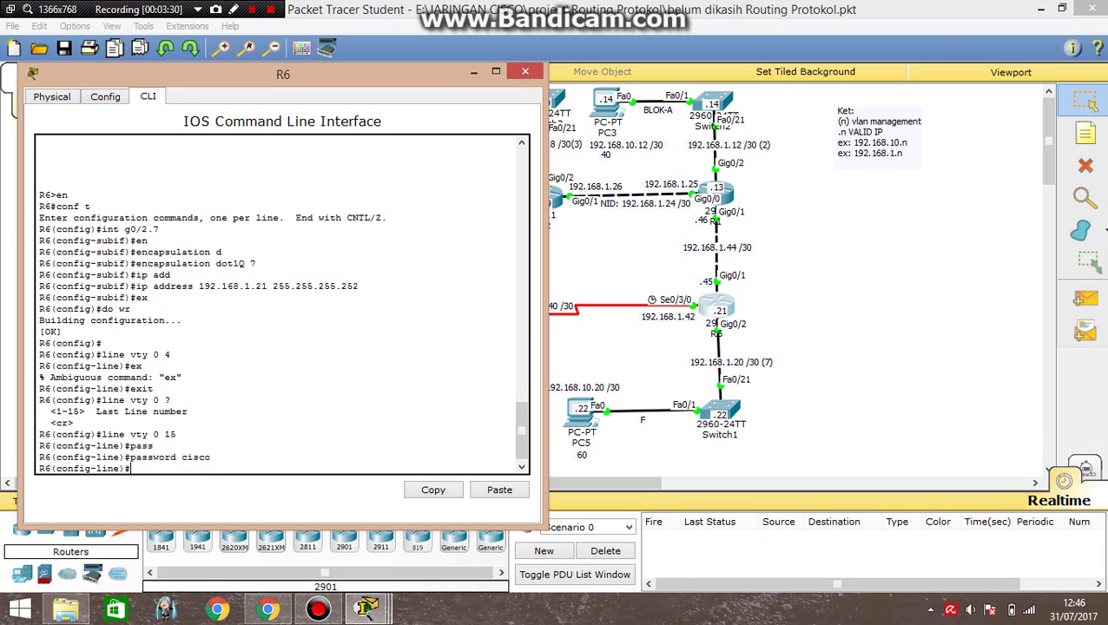
Require login on the VTY lines and return to global configuration.
type("login")
key("Return")
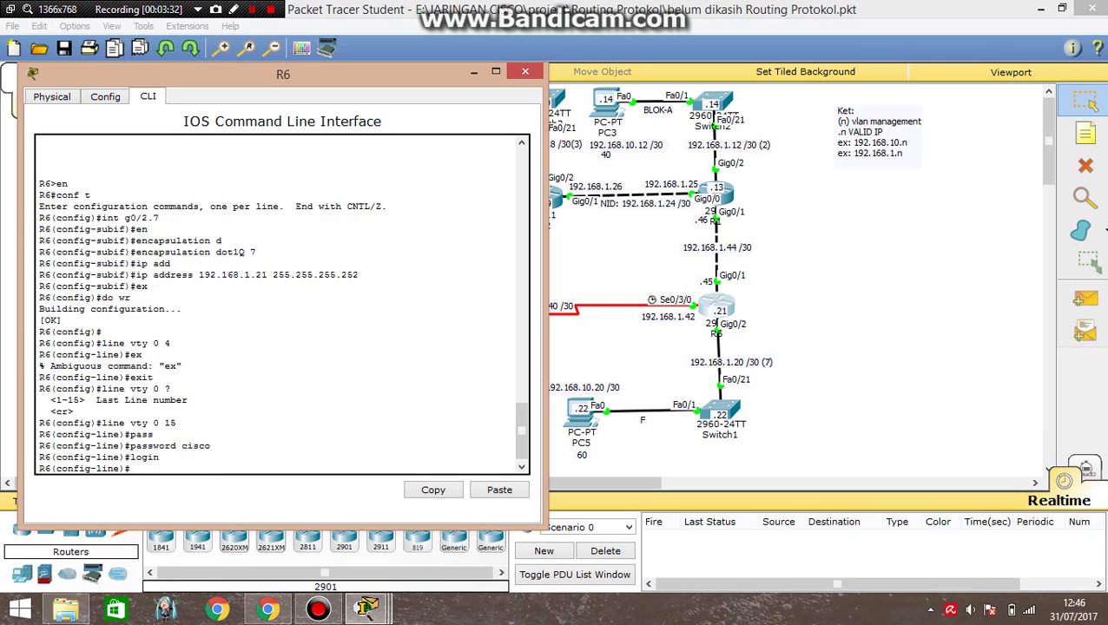
type("ex")
key("Return")
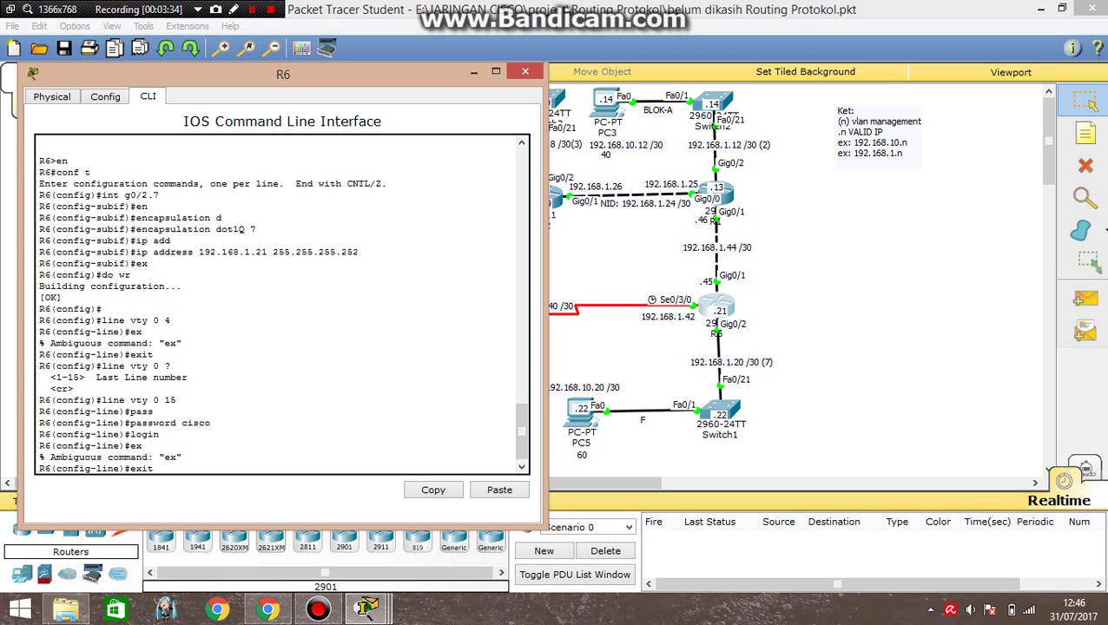
key("Return")
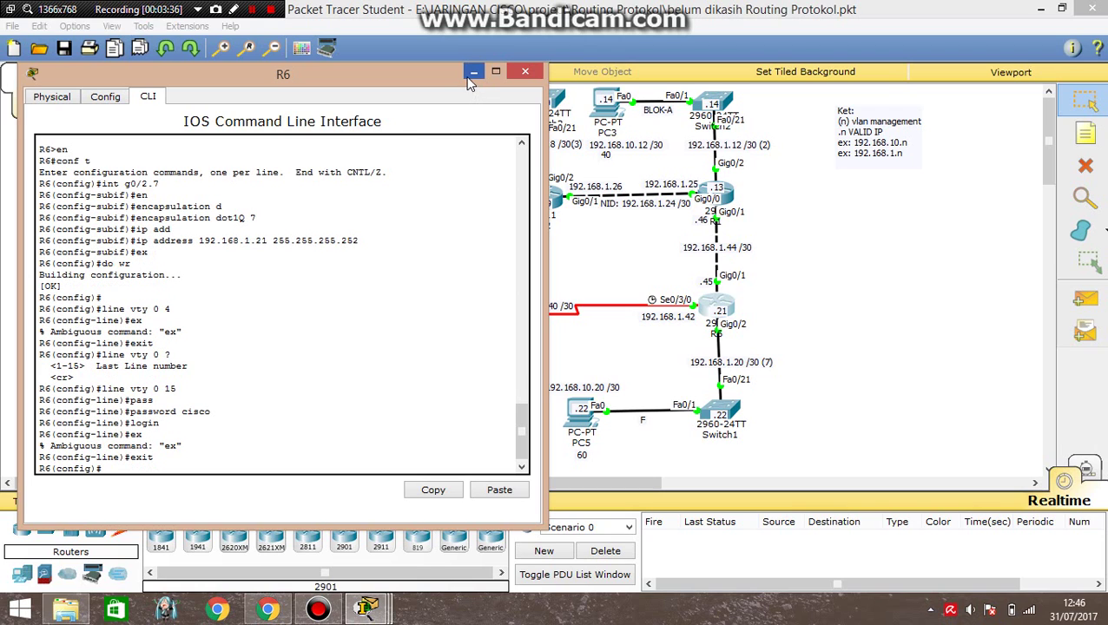
From PC5's Command Prompt, telnet to R6 at 192.168.1.21.
left_click(473, 73)
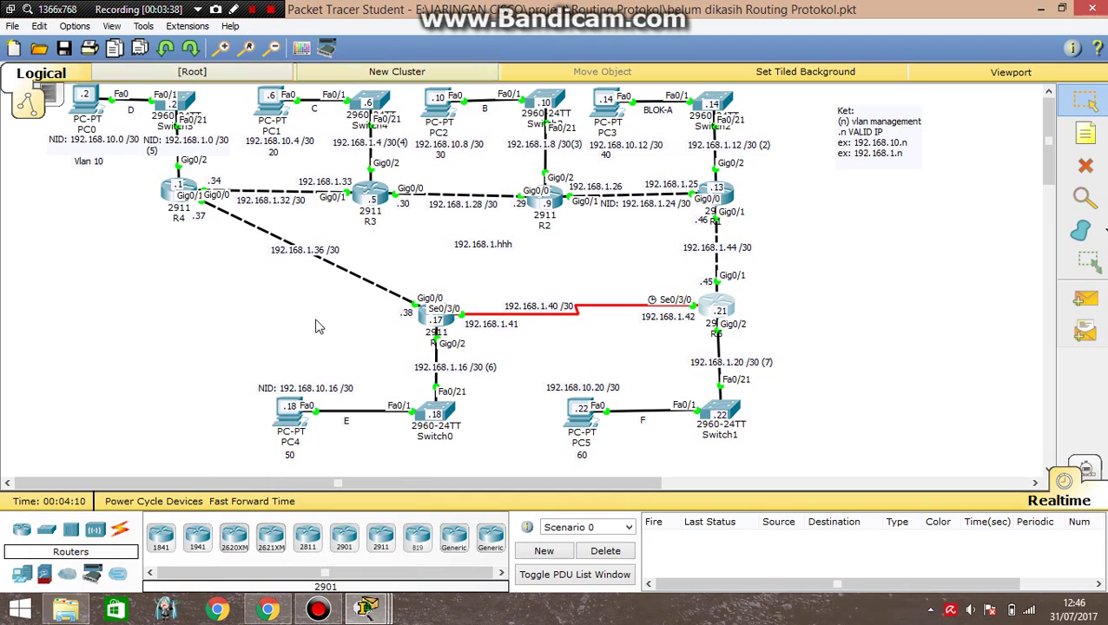
left_click(579, 415)
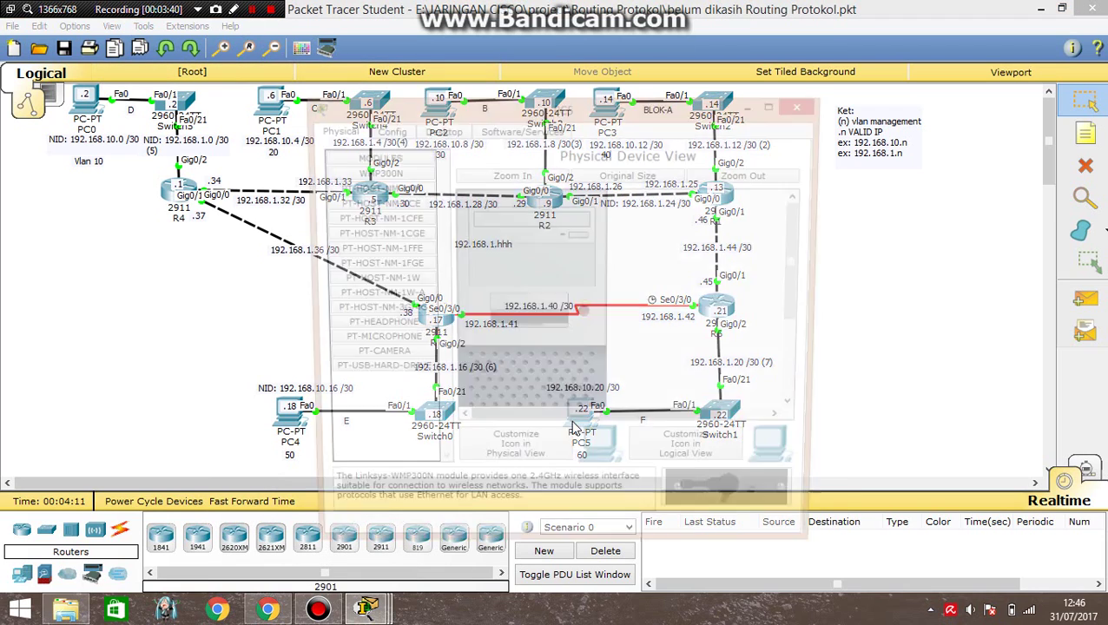
left_click_drag(552, 113, 264, 87)
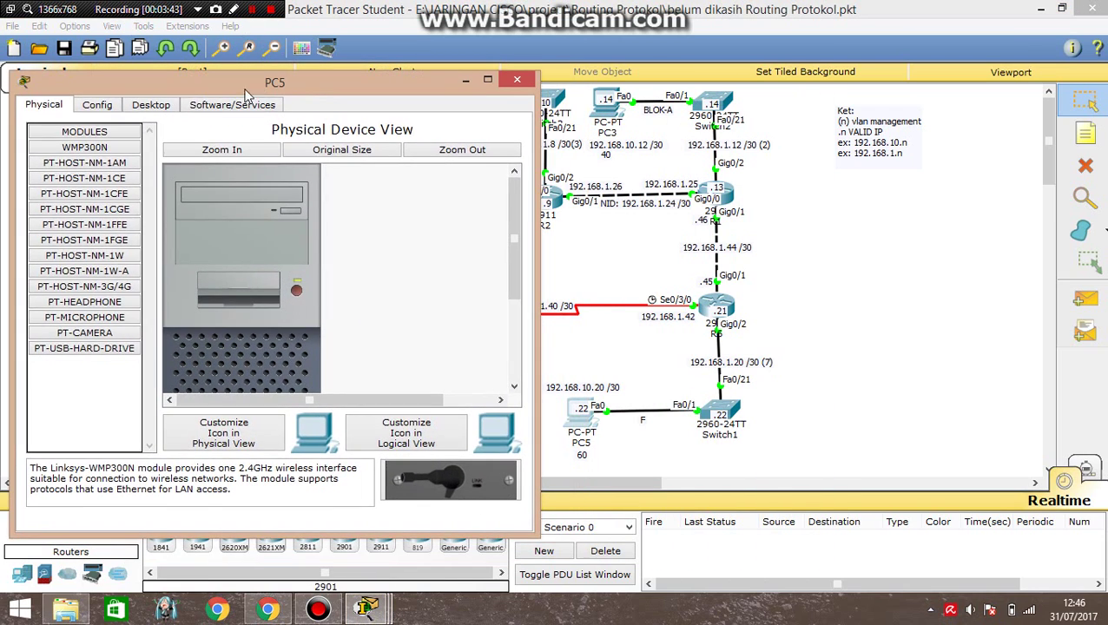
left_click(152, 104)
left_click(353, 172)
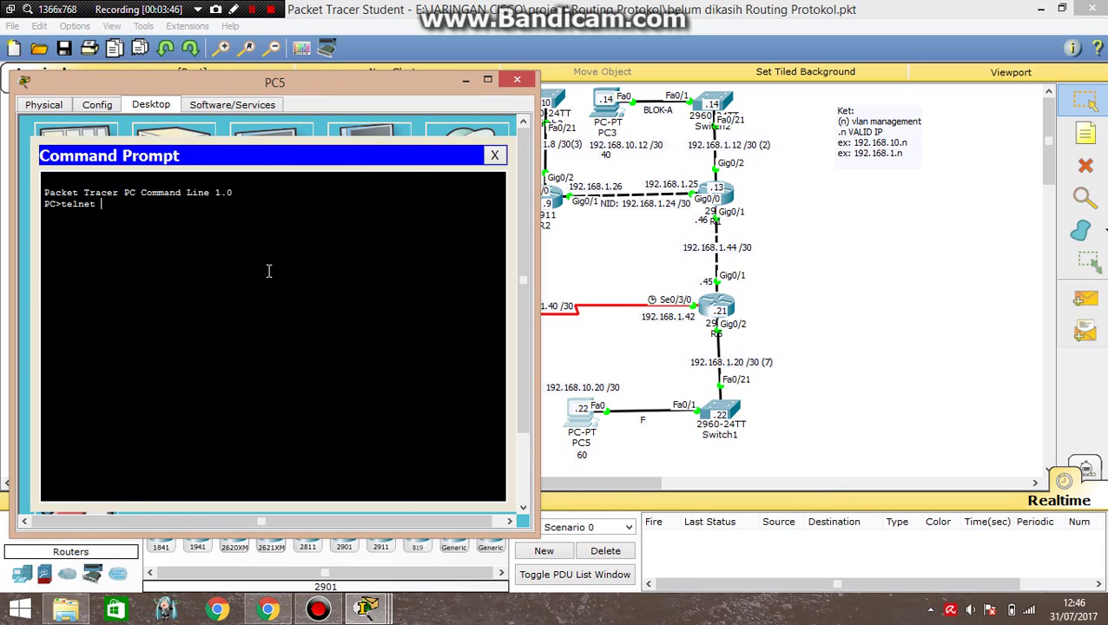
type("telnet 192.168.1.21")
key("Return")
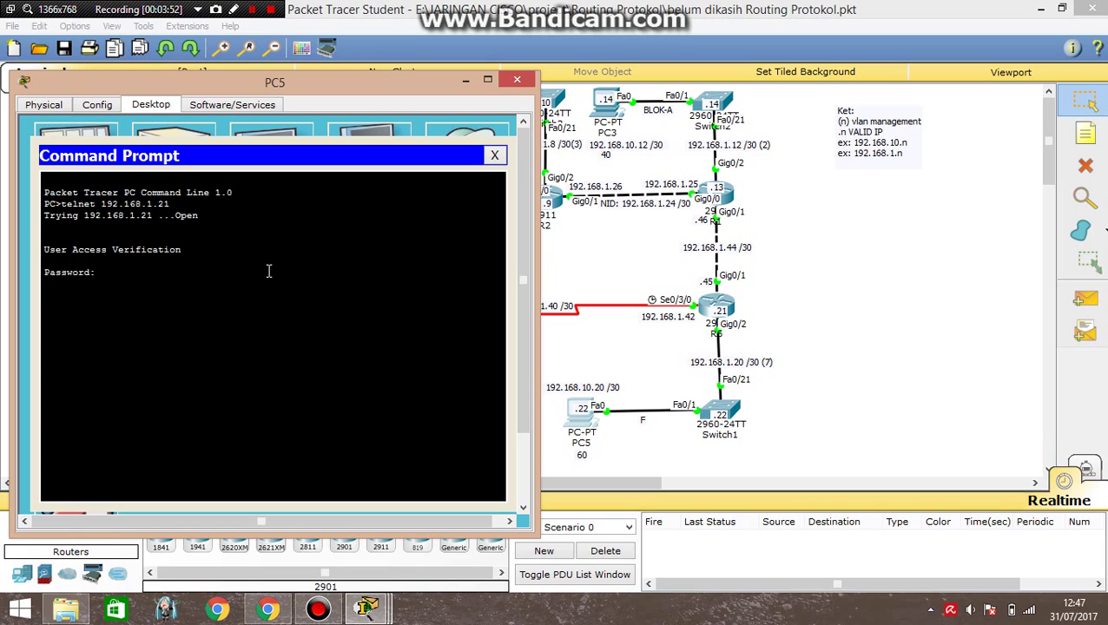
Log in with the VTY password; 'en' fails with '% No password set'.
key("Return")
type("en")
key("Return")
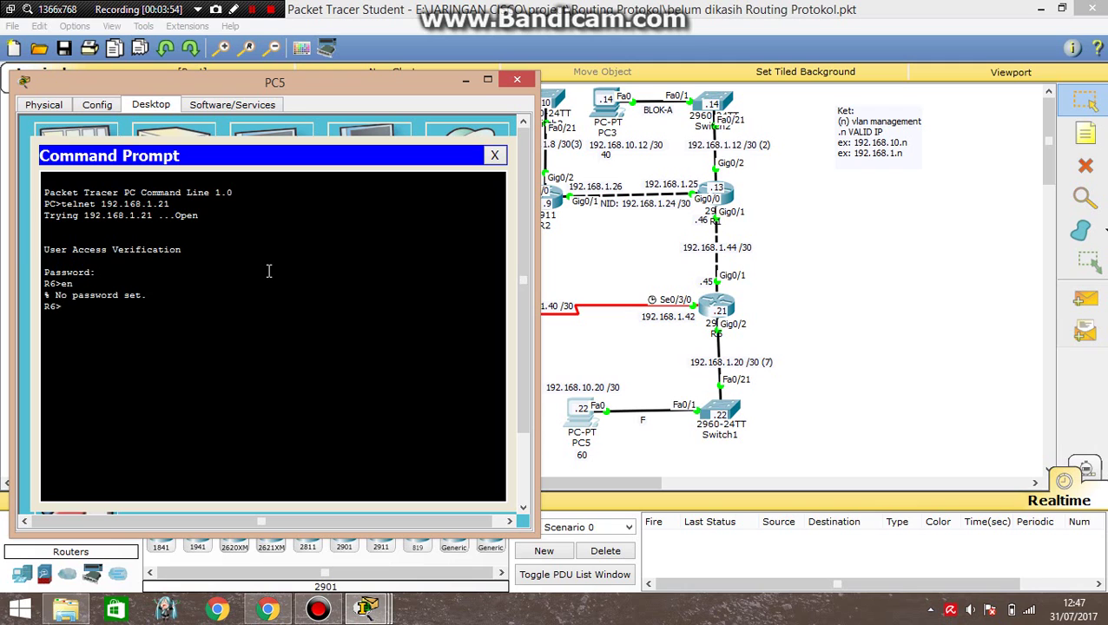
left_click_drag(70, 296, 146, 296)
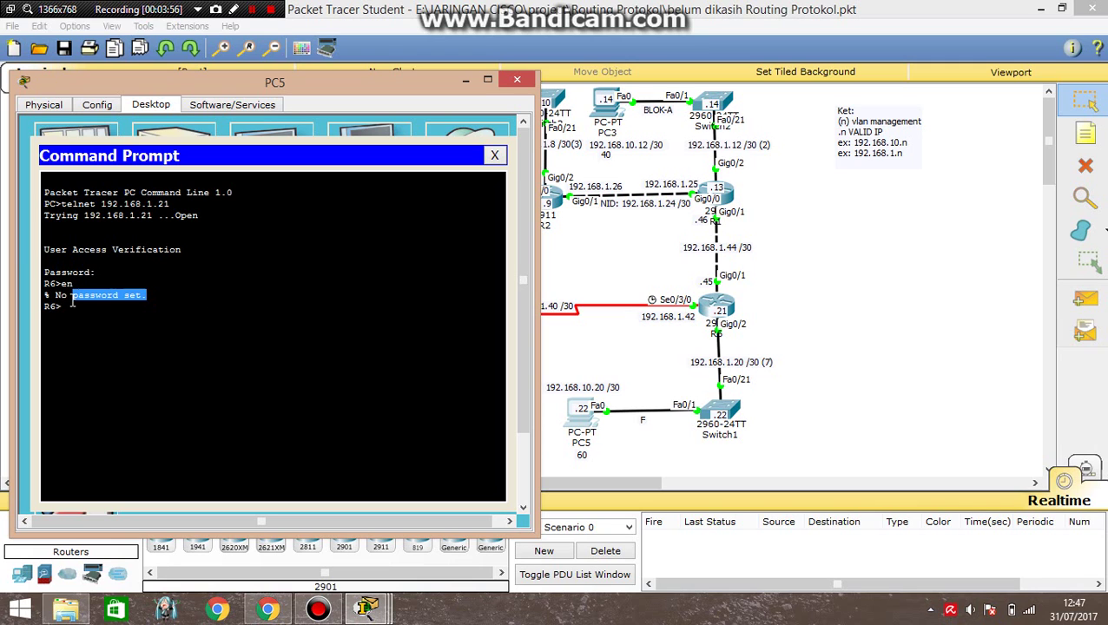
left_click(517, 79)
left_click(712, 302)
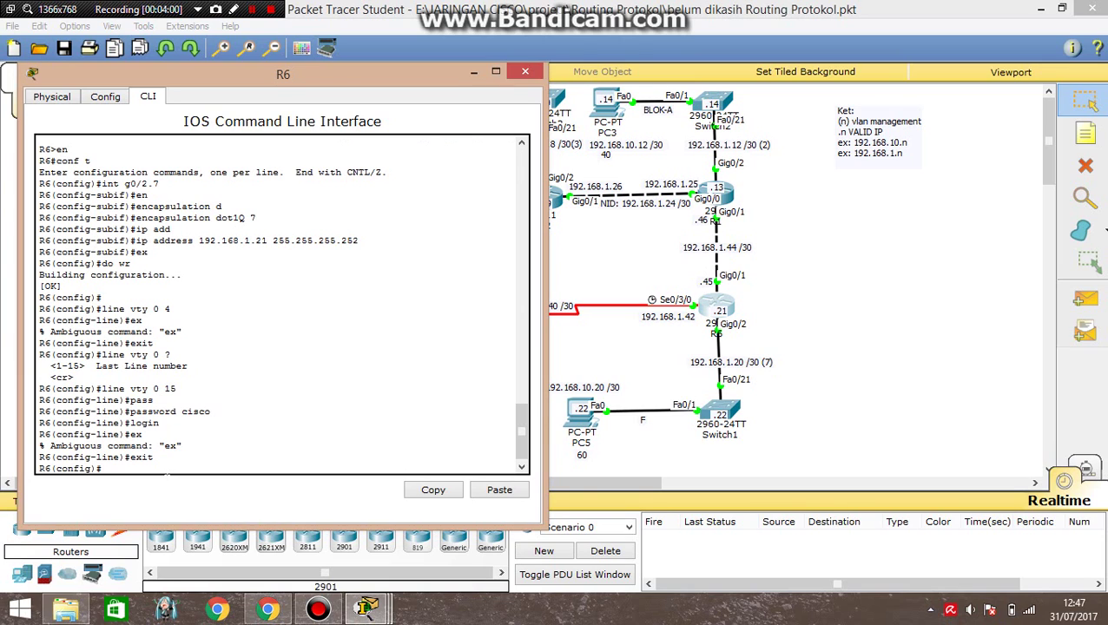
Set an enable password on R6 with 'enable password'.
type("en")
key("Return")
type("en")
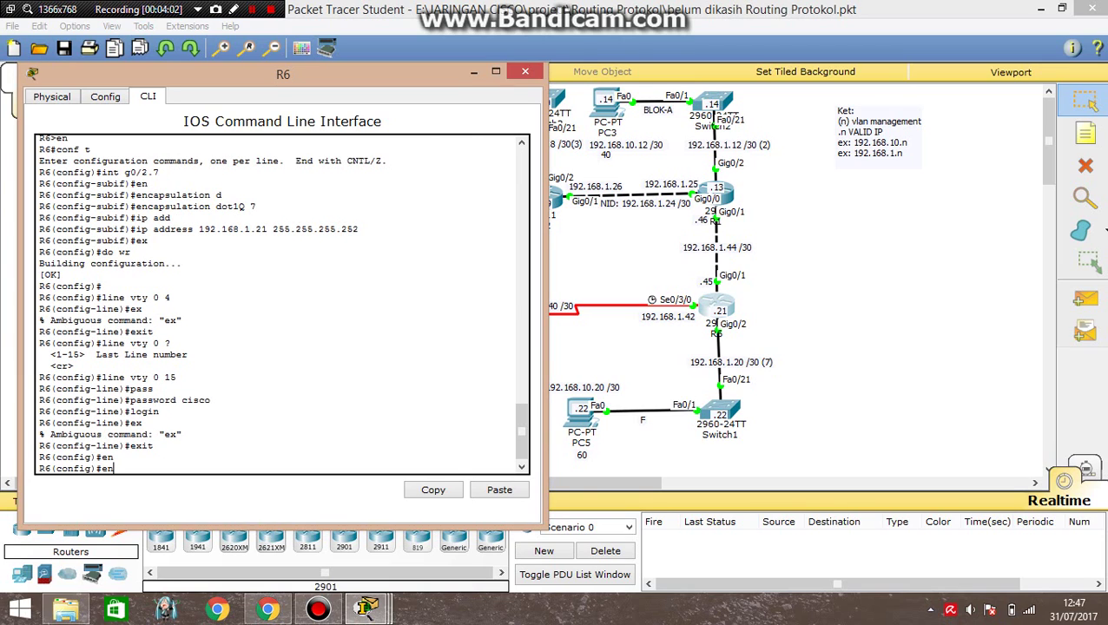
key("Return")
type("ena")
key("Return")
type("enable ")
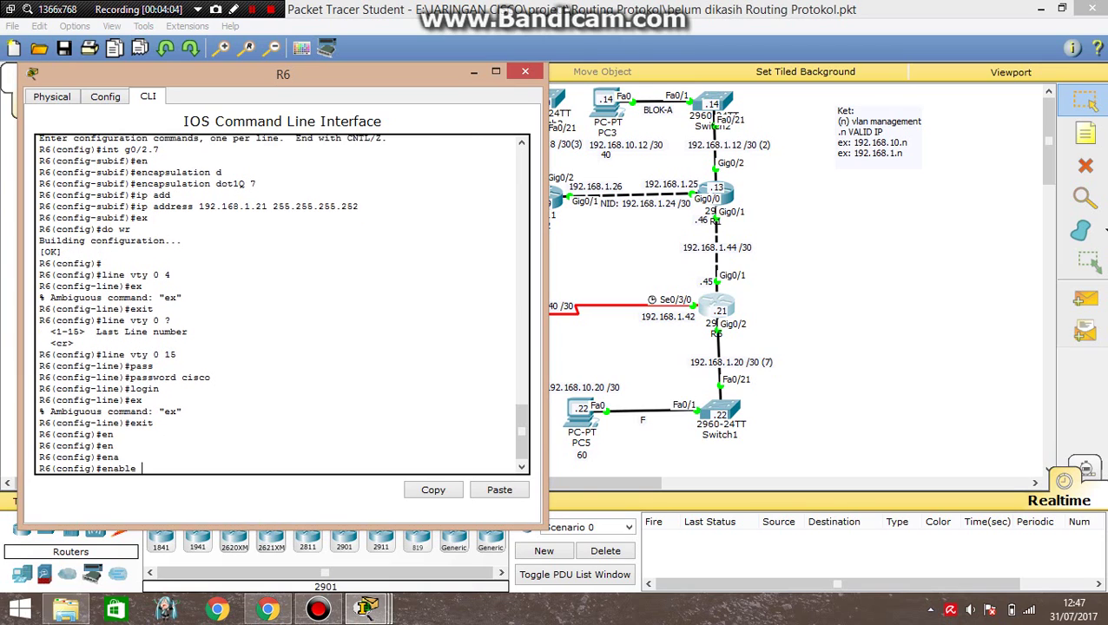
type("pass")
key("Tab")
type("cisco1")
key("Return")
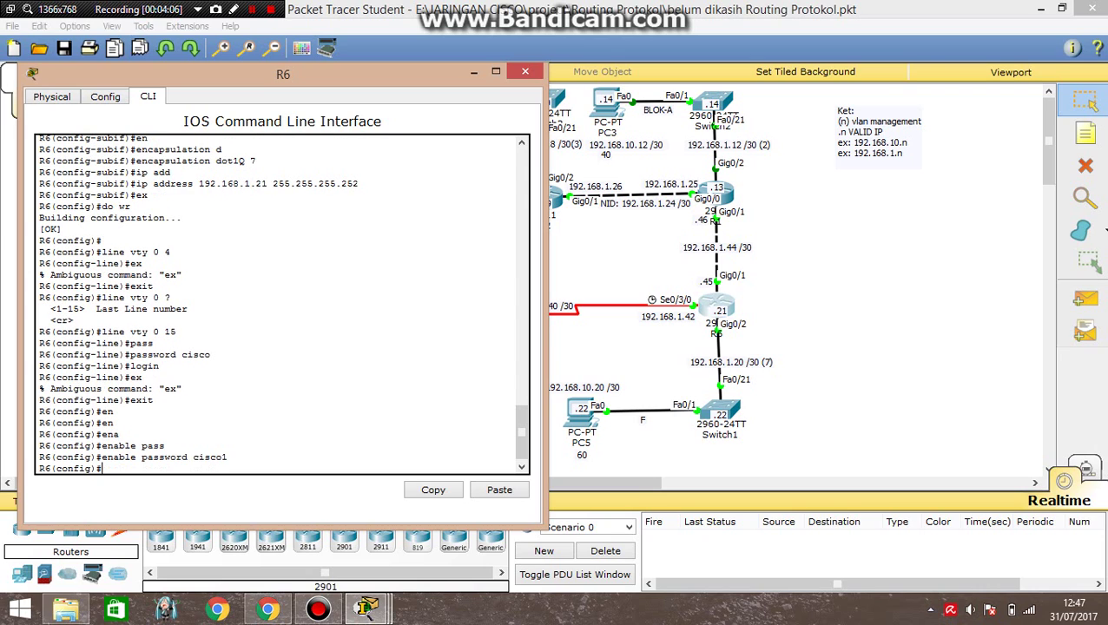
Leave configuration mode, run do wr, and close R6's window.
type("ex")
key("Return")
key("Return")
key("Return")
type("do")
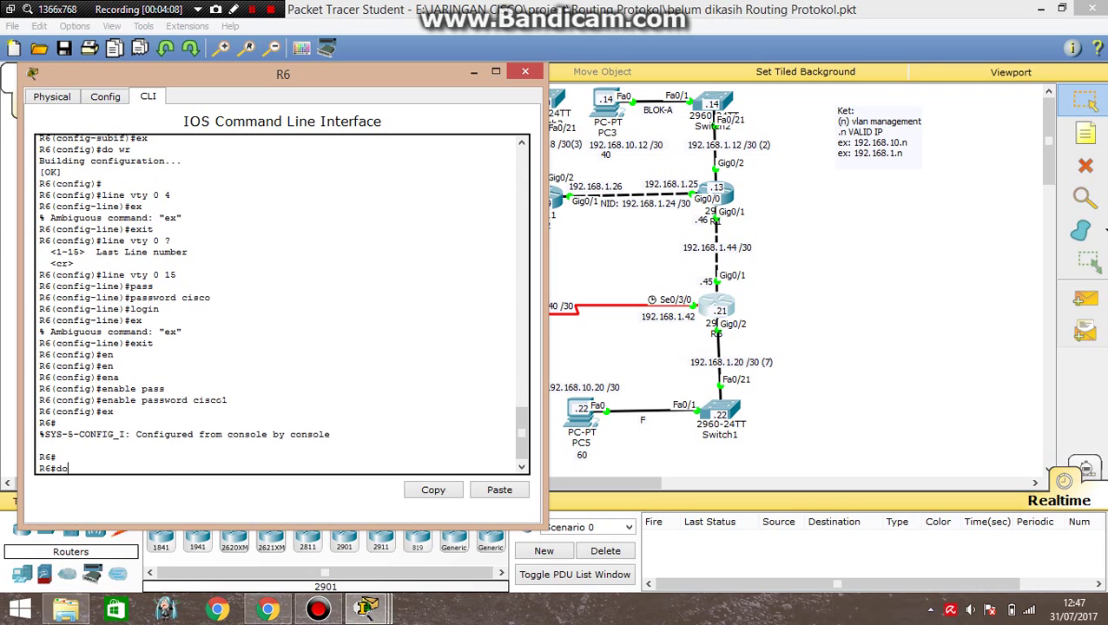
type(" wr")
key("Return")
key("Return")
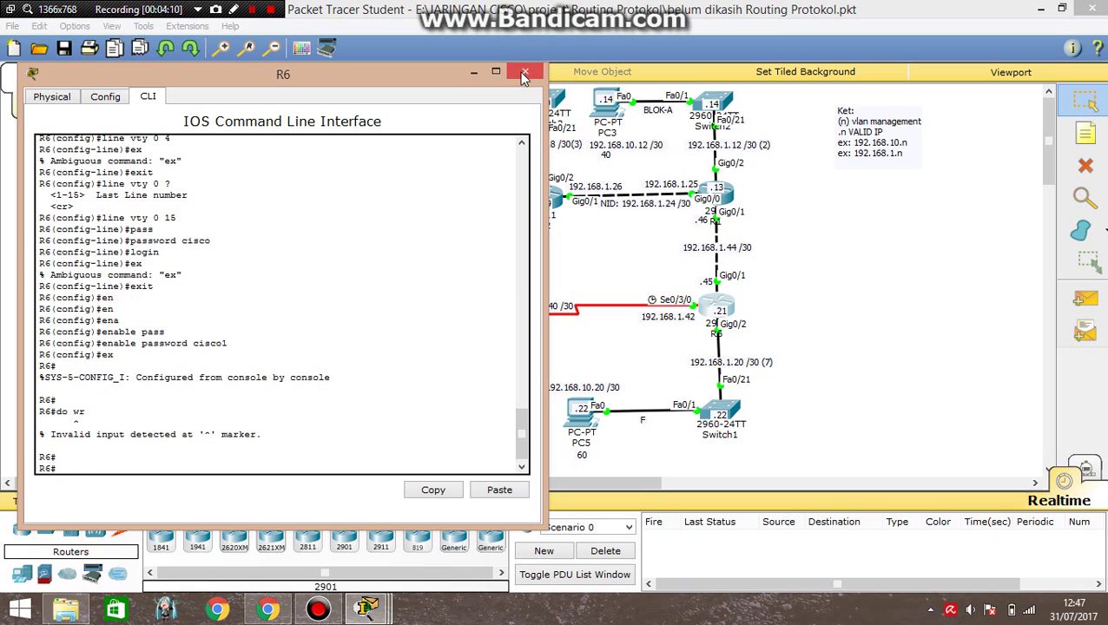
left_click(525, 71)
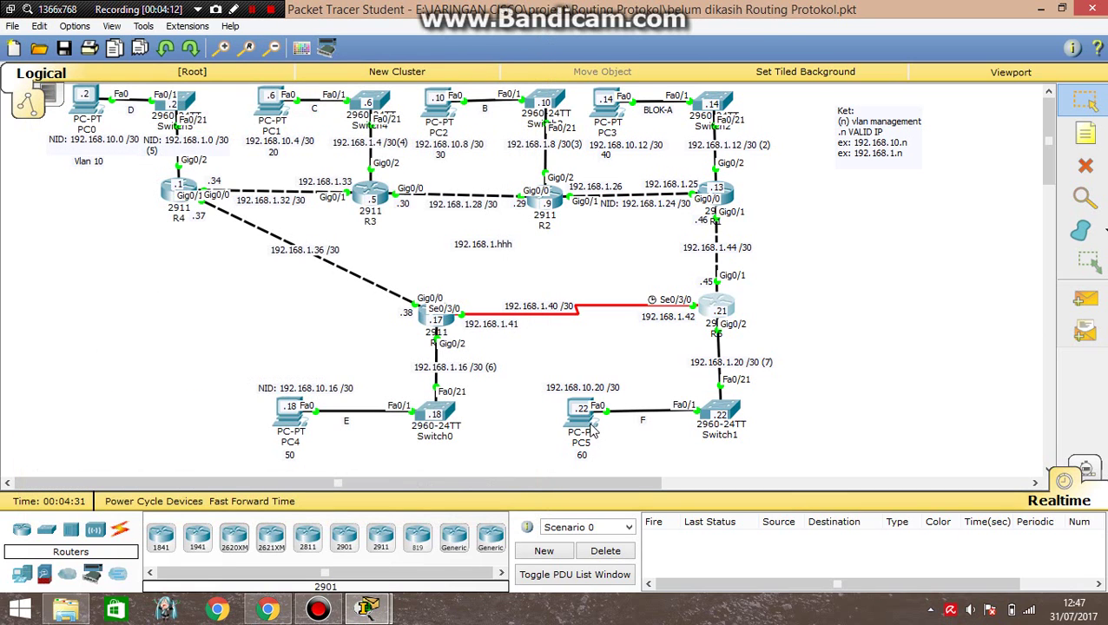
End the old session and telnet from PC5 to R6 at 192.168.1.21, logging in.
left_click(584, 415)
left_click(632, 196)
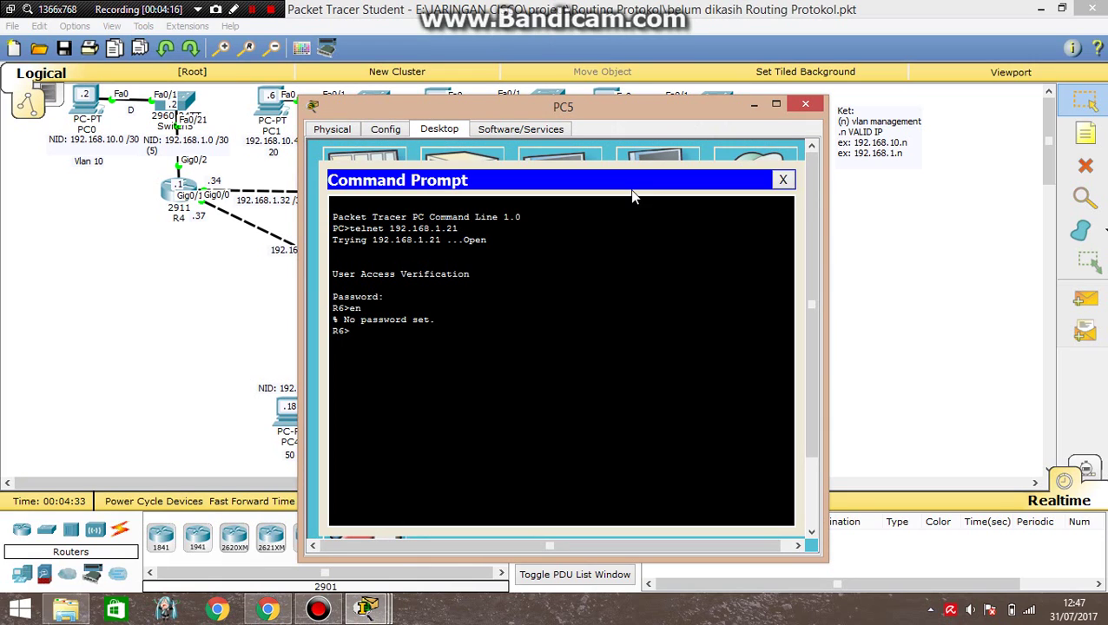
type("ex")
key("Return")
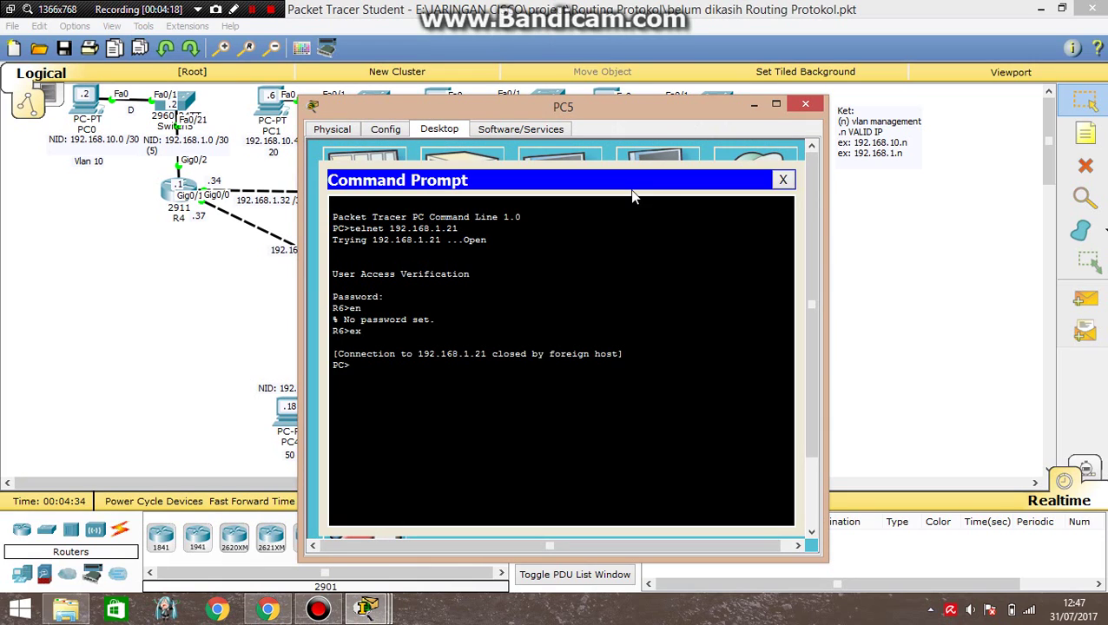
type("telnet 192.168.1.21")
left_click_drag(536, 105, 290, 102)
key("Return")
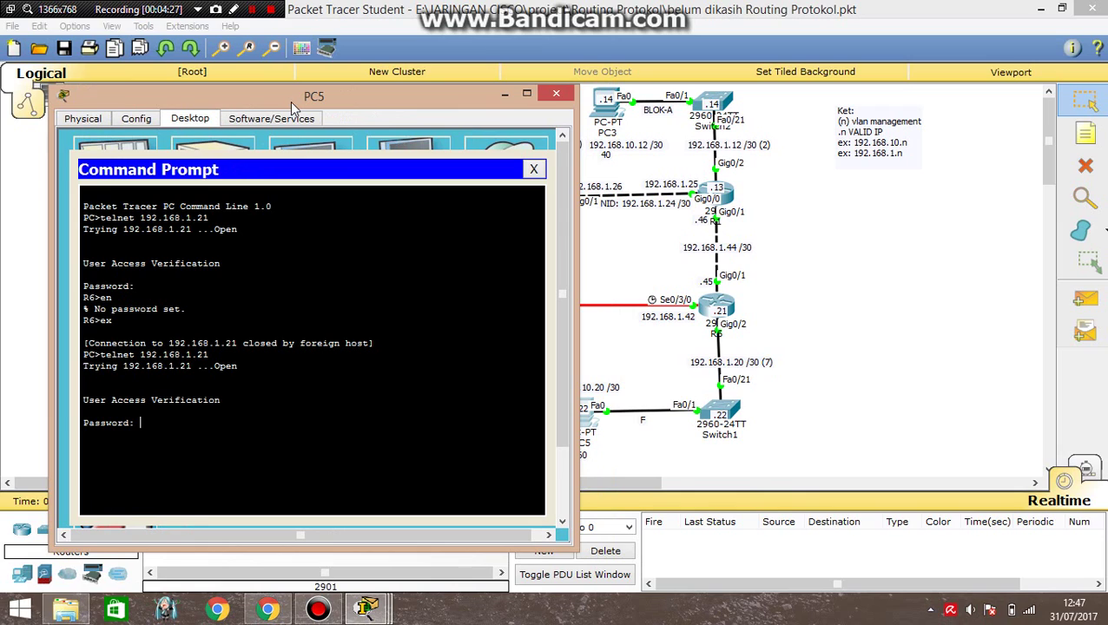
key("Return")
Enter privileged mode on R6 and display its running configuration with sh run.
type("en")
key("Return")
key("Return")
type("sh ?")
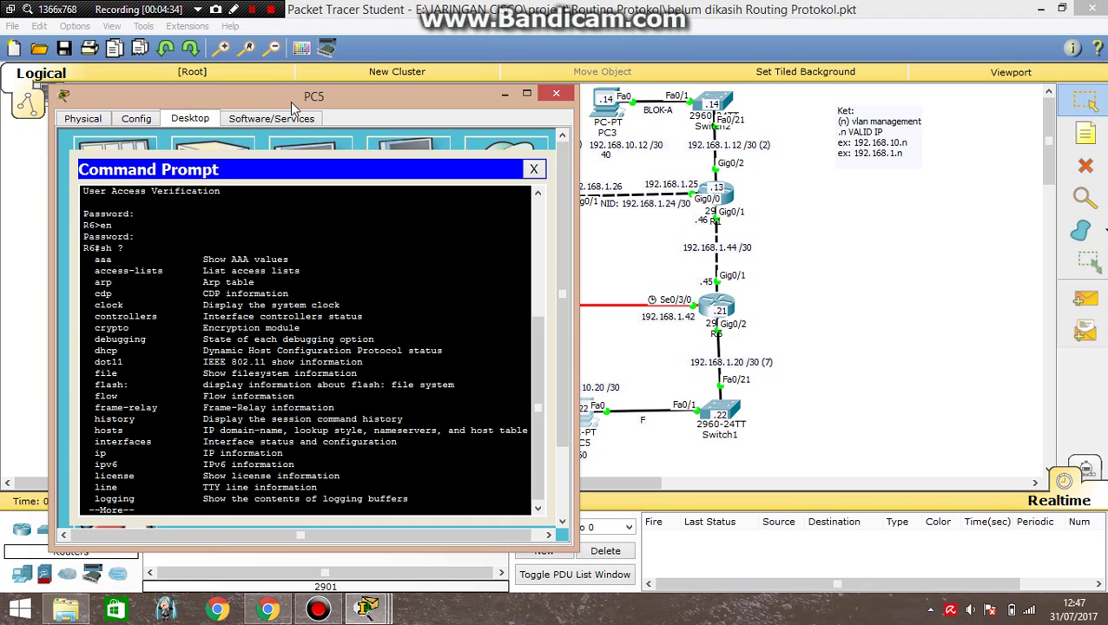
key("Return")
type("qrun")
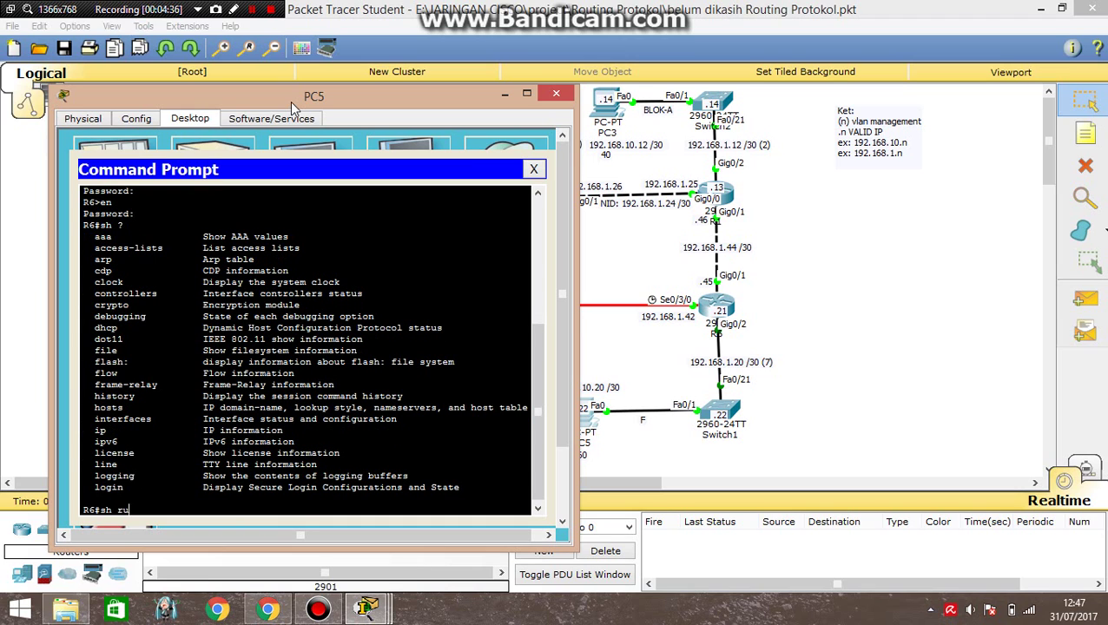
key("Return")
key("Return")
key("q")
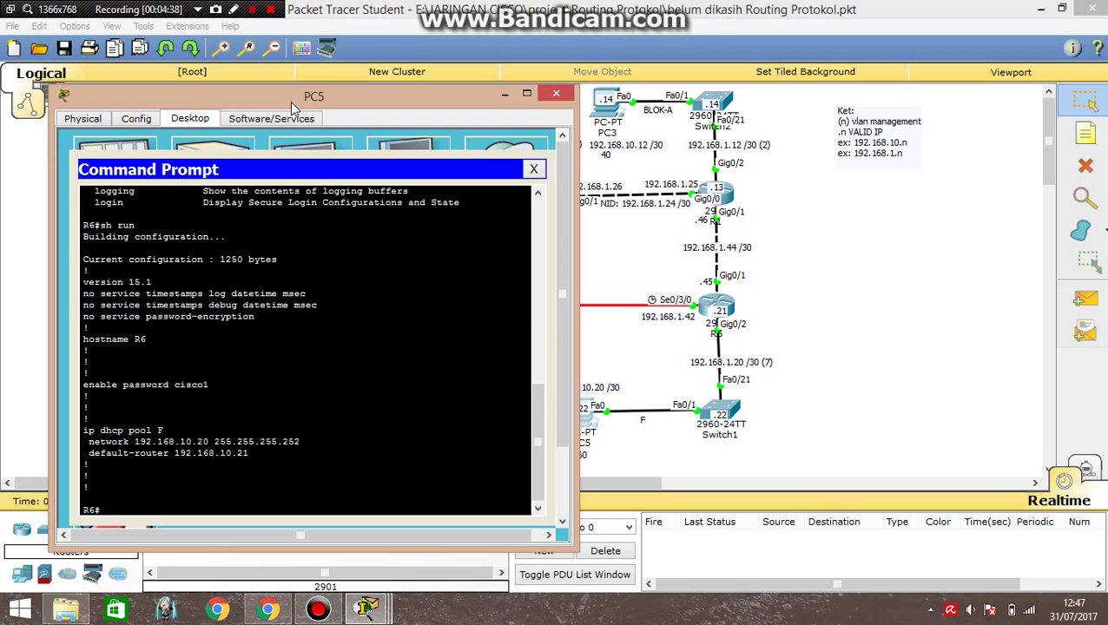
left_click(504, 95)
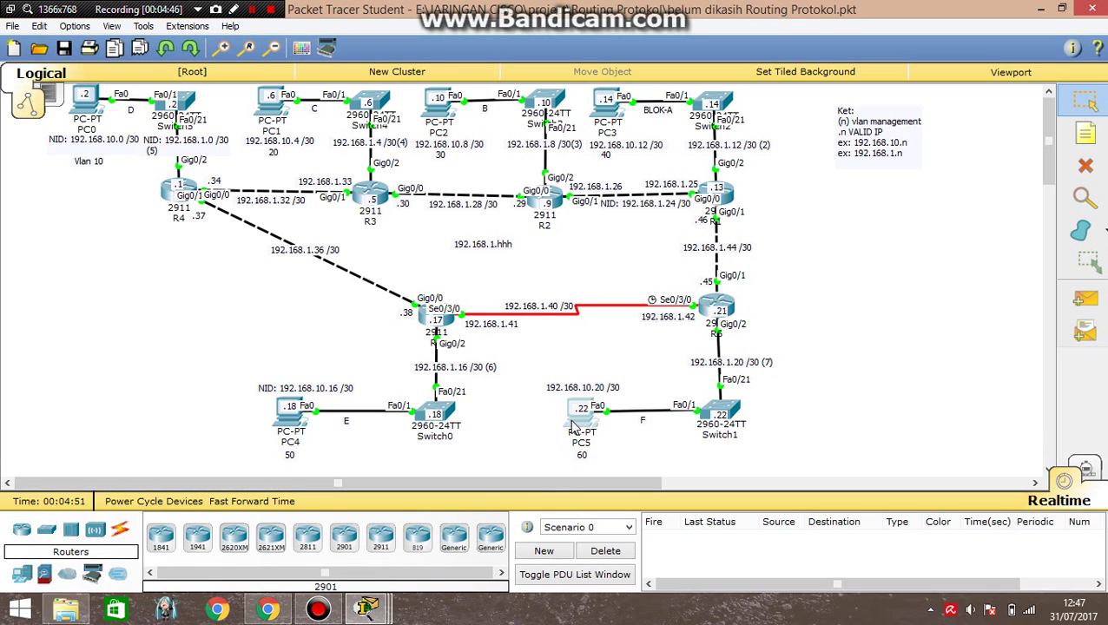
Open Switch1's device window on its CLI over the topology.
mouse_move(575, 427)
left_click(251, 10)
left_click(251, 9)
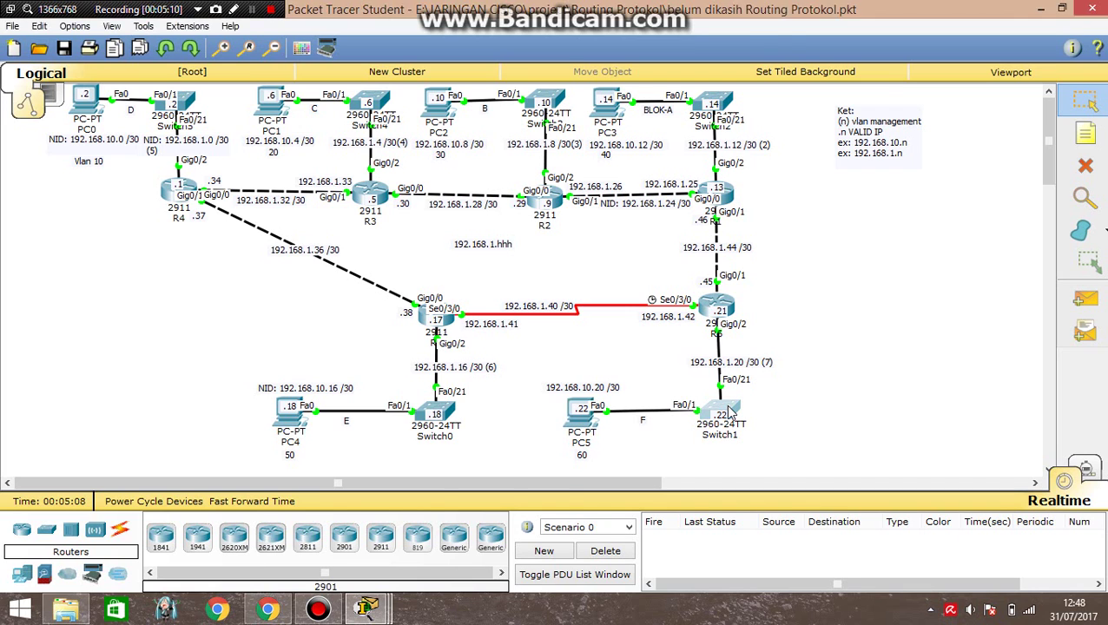
left_click(727, 412)
Set a password on Switch1's VTY lines 0 to 4.
left_click_drag(352, 79, 321, 68)
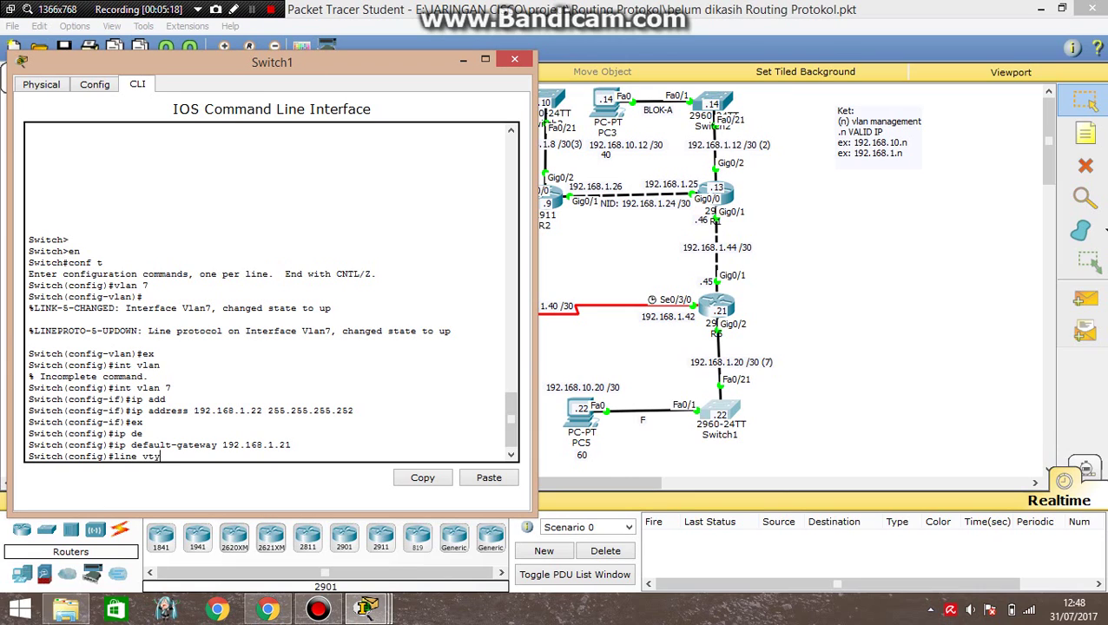
key("Return")
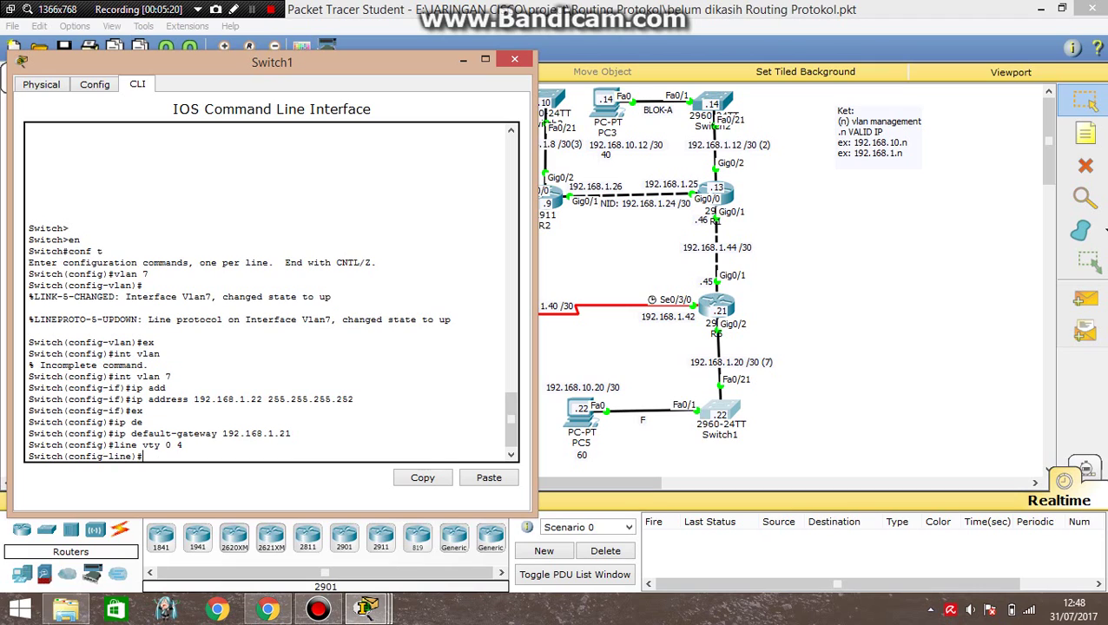
type("pass")
key("Tab")
type("c")
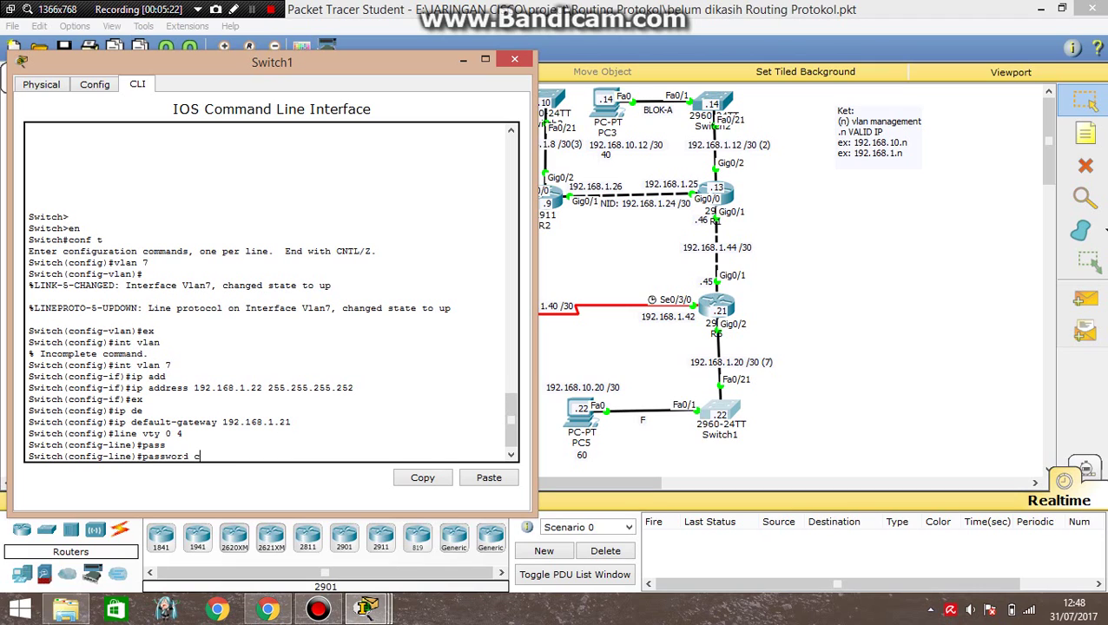
type("isco2")
key("Return")
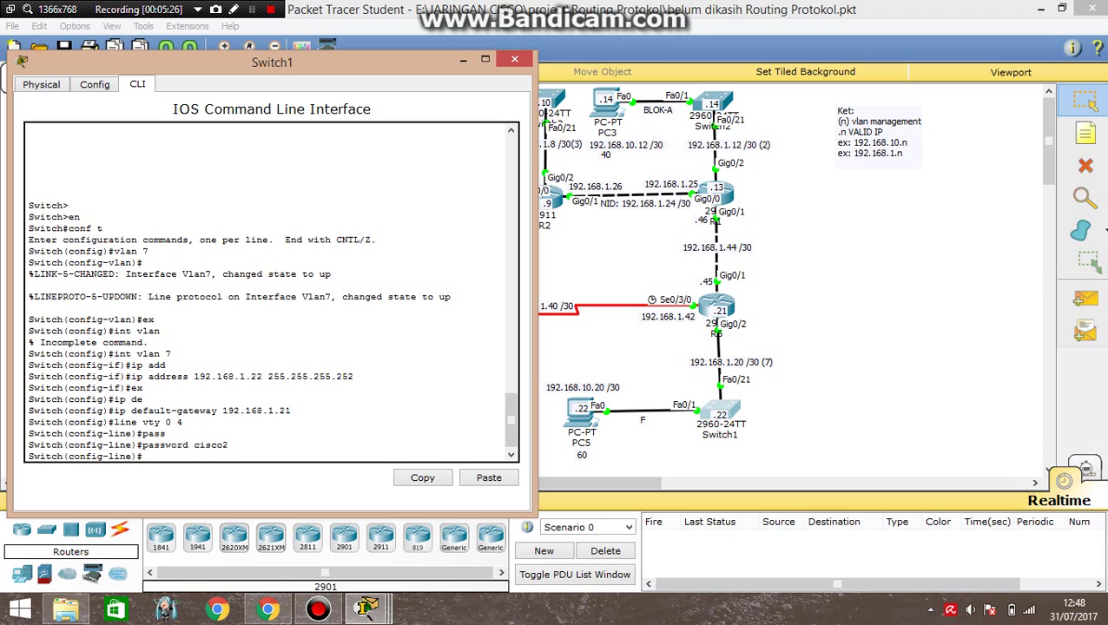
Require login on Switch1's VTY lines, return to global configuration, and close Switch1's window.
type("login")
key("Return")
type("ex")
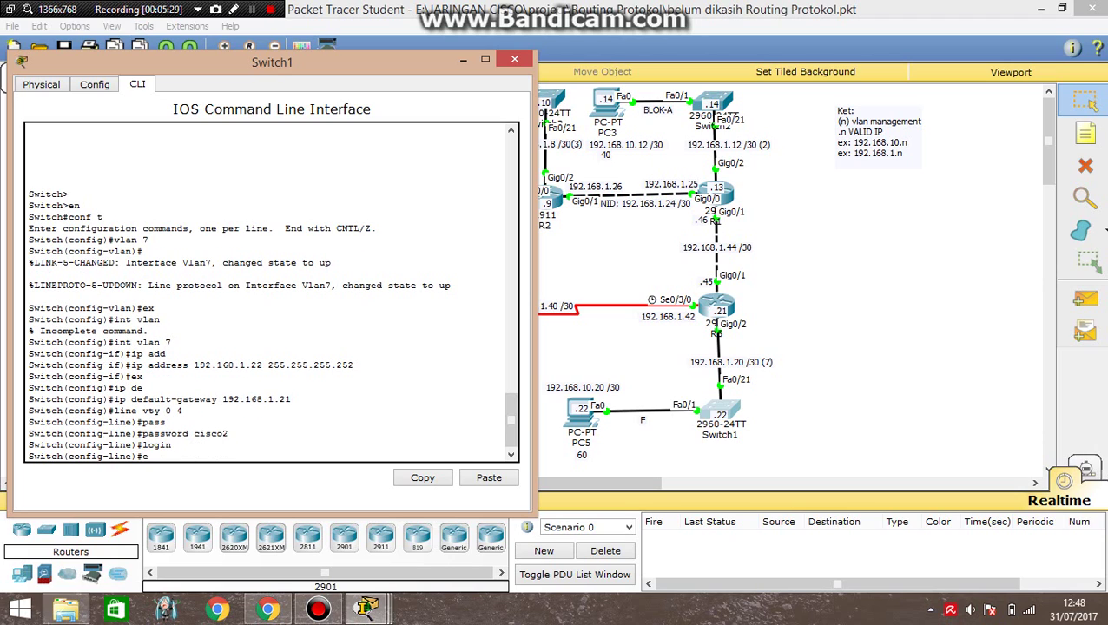
key("Return")
type("exit")
key("Return")
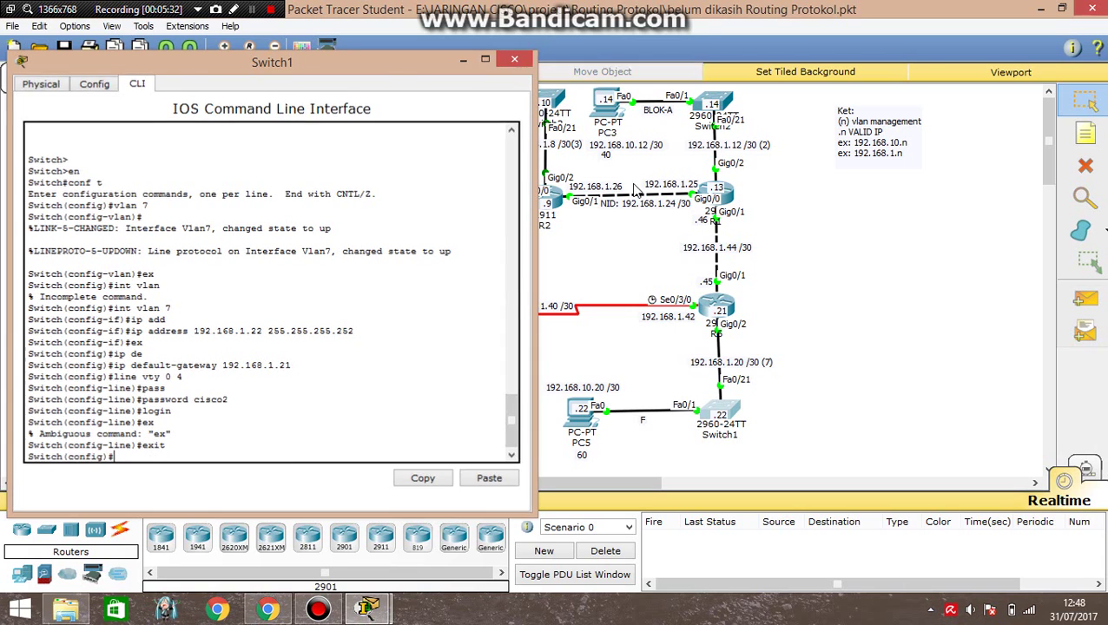
left_click(515, 60)
Reopen PC5's Command Prompt from its Desktop.
left_click(587, 426)
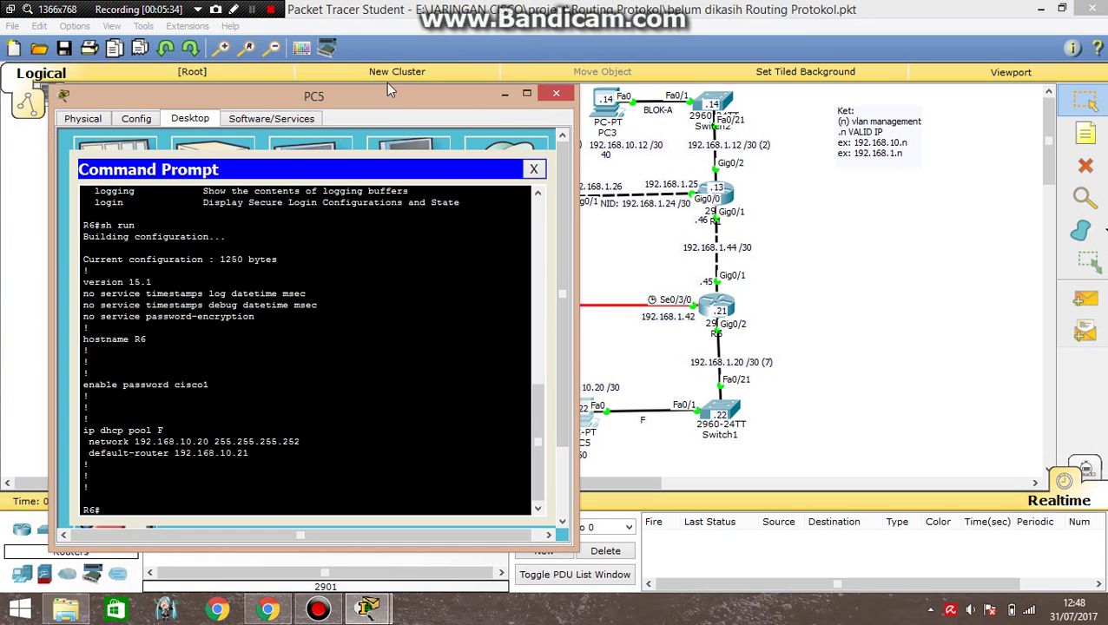
left_click(535, 171)
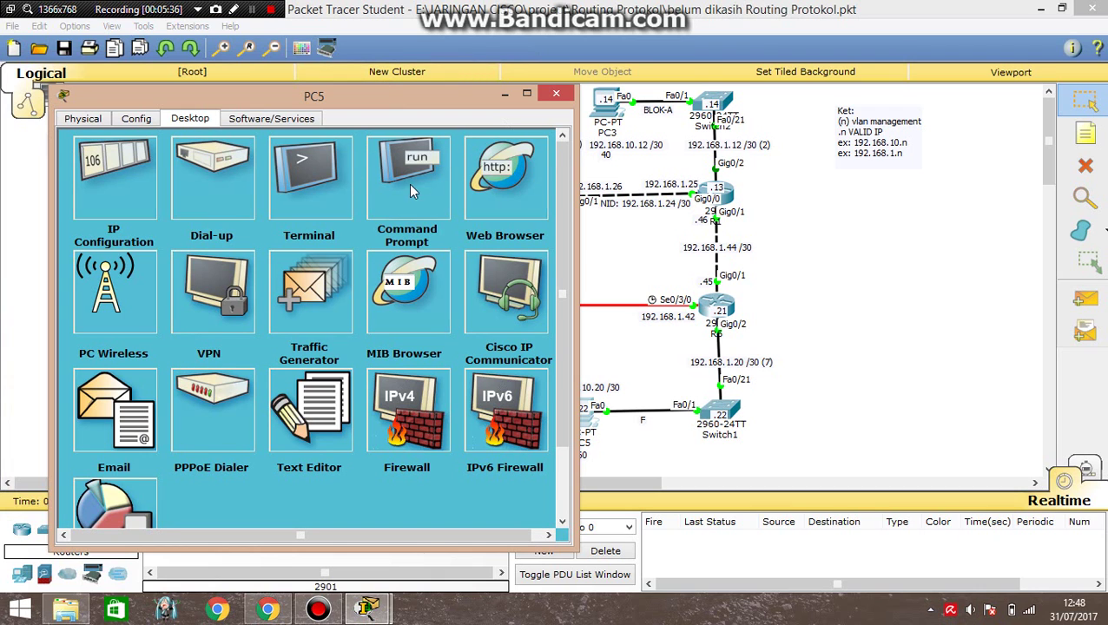
left_click(508, 95)
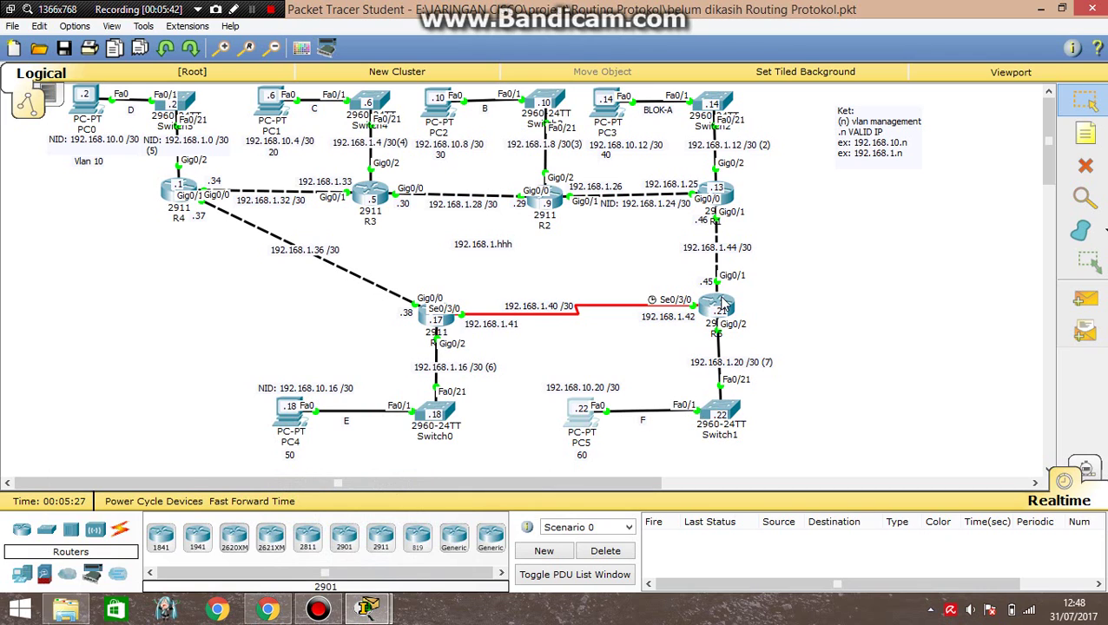
mouse_move(722, 304)
left_click(580, 420)
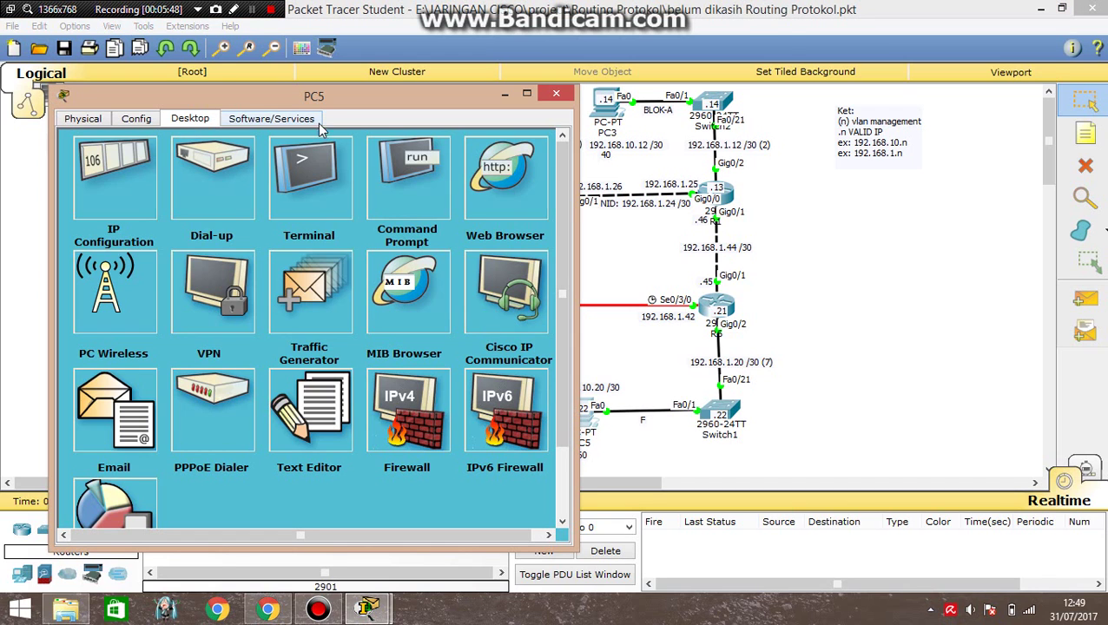
left_click(404, 174)
left_click_drag(427, 103, 389, 100)
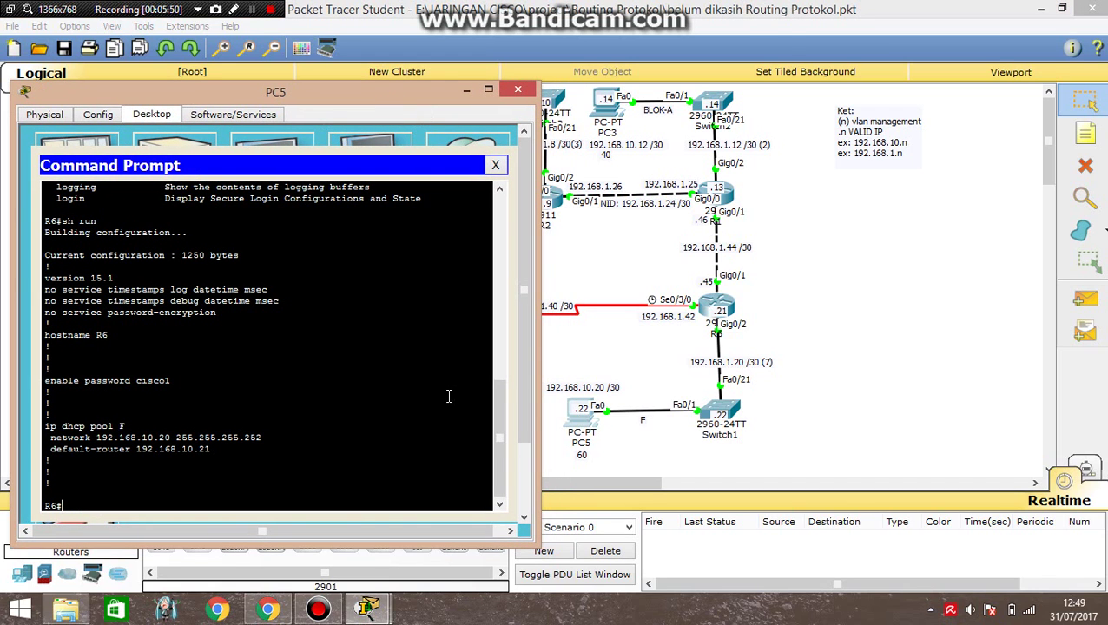
Exit the R6 session and telnet from PC5 to Switch1 at 192.168.1.22 using the VTY password.
type("ex")
key("Return")
key("Return")
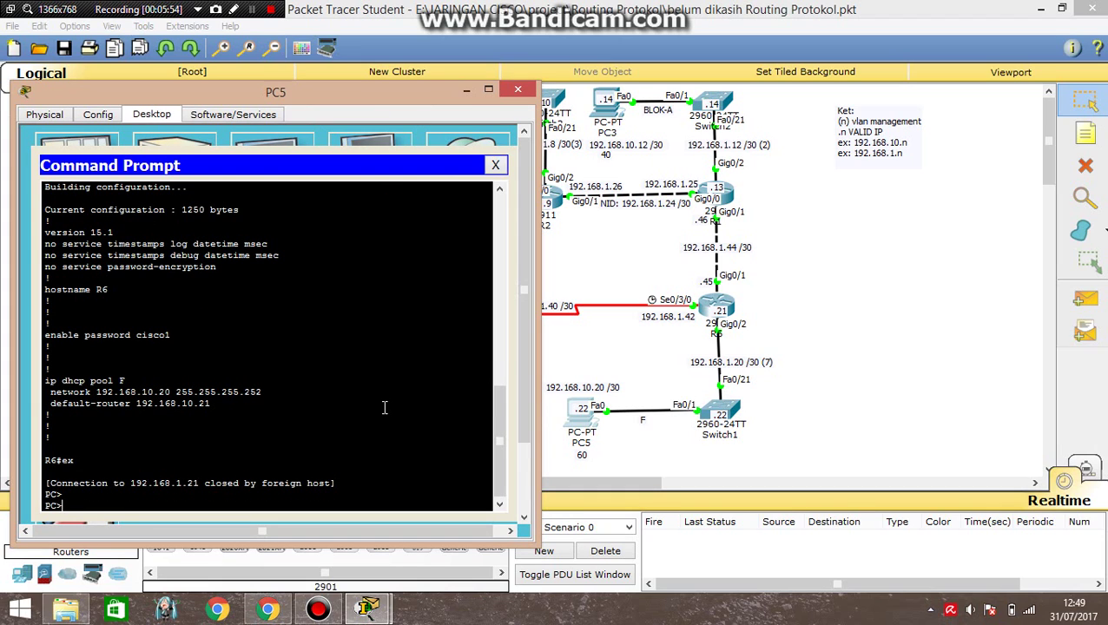
type("telnet 192.168.1.22")
key("Return")
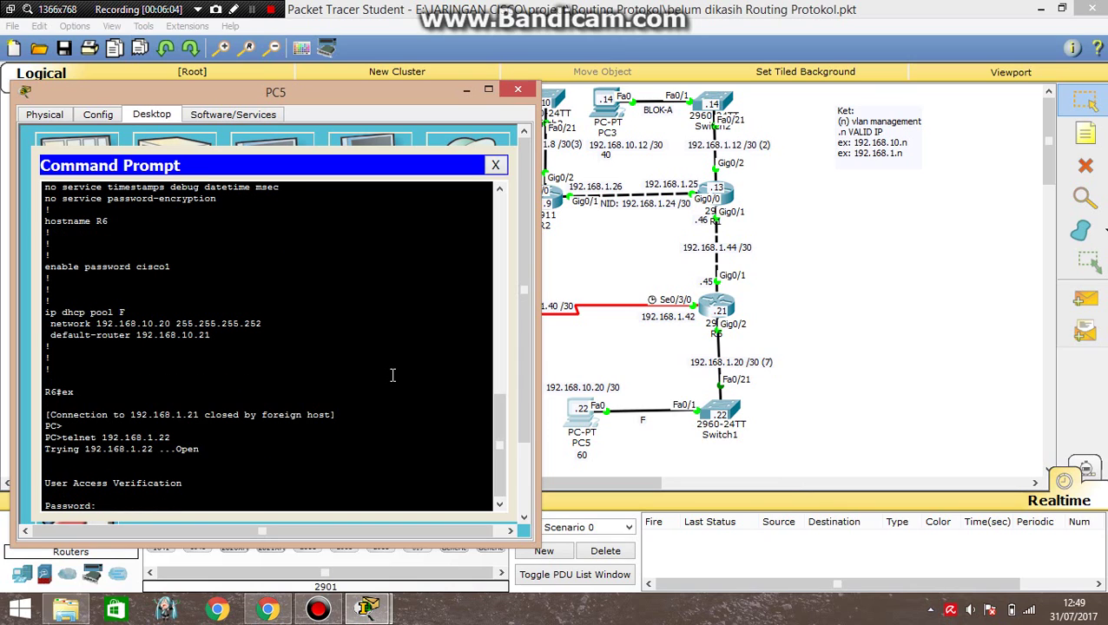
key("Return")
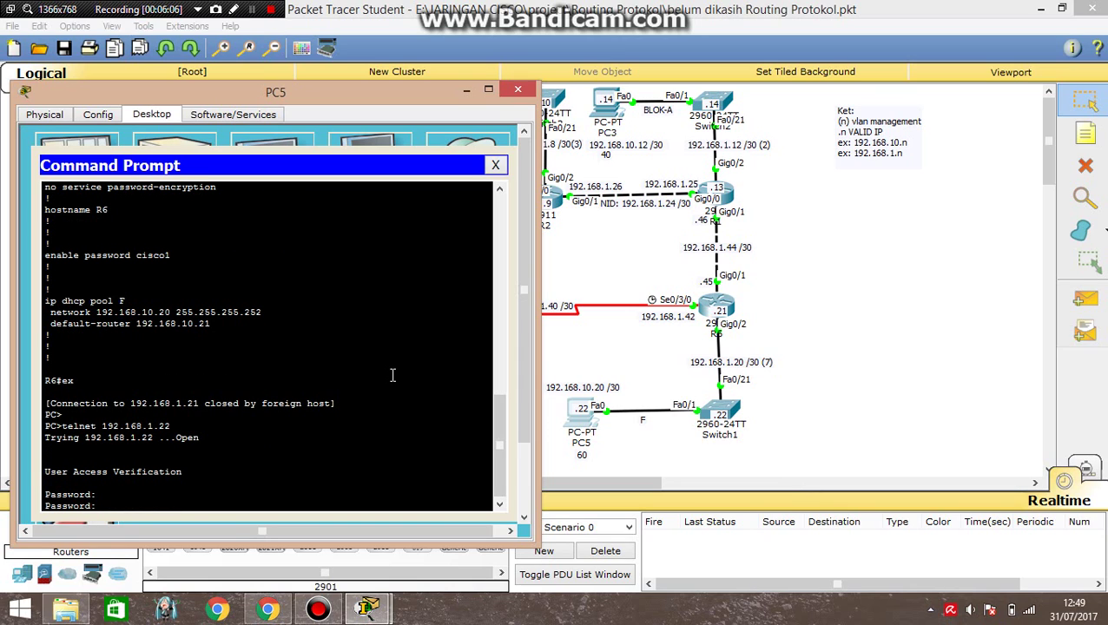
key("Return")
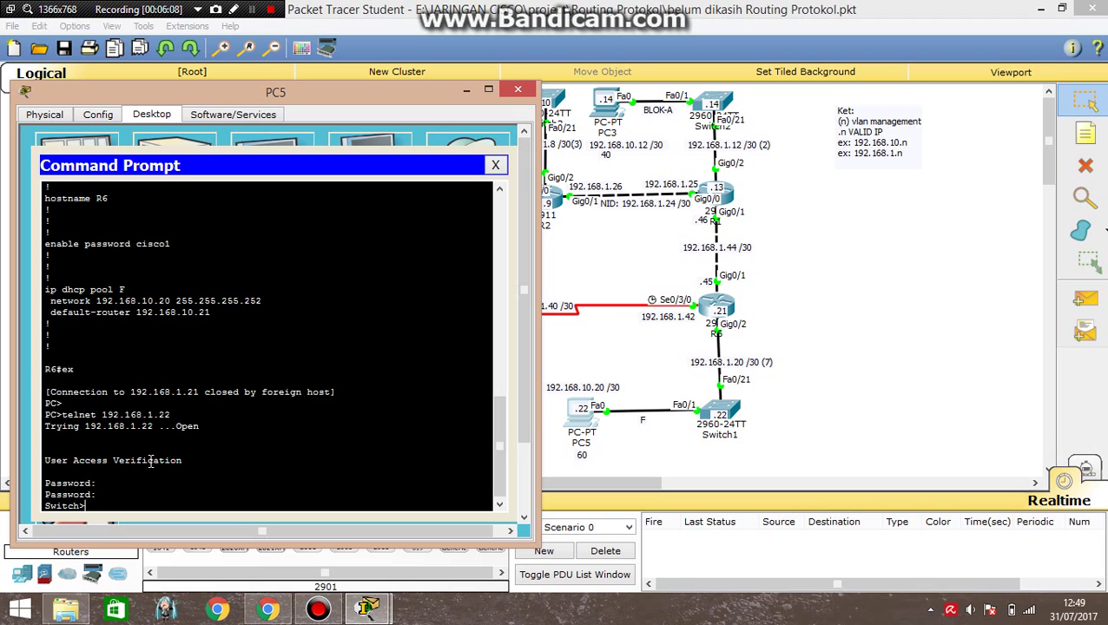
left_click_drag(46, 505, 87, 506)
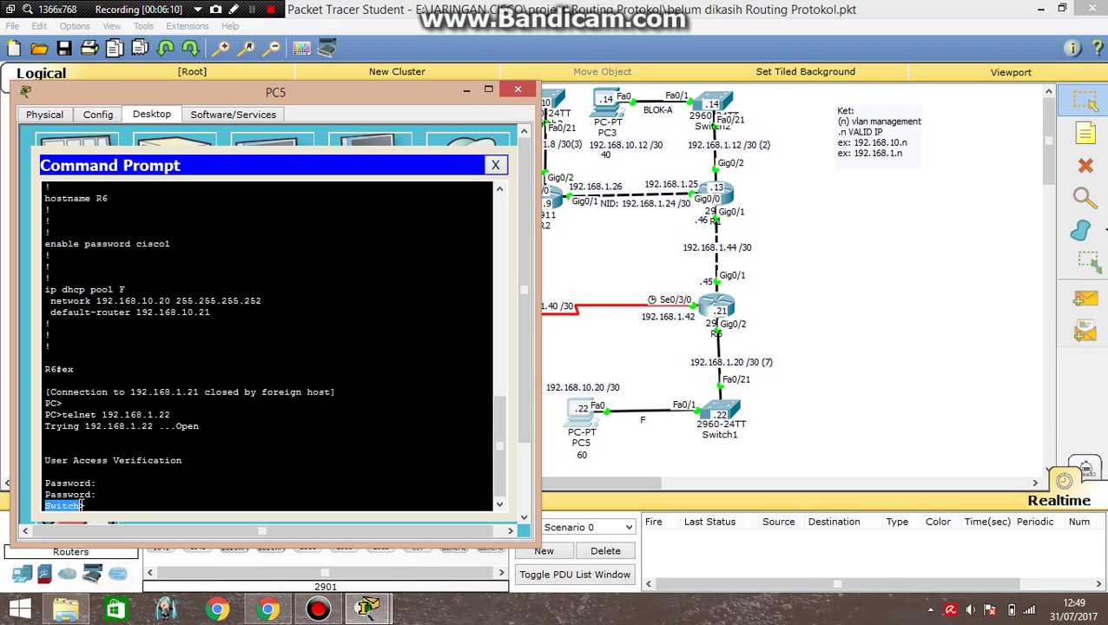
left_click(518, 90)
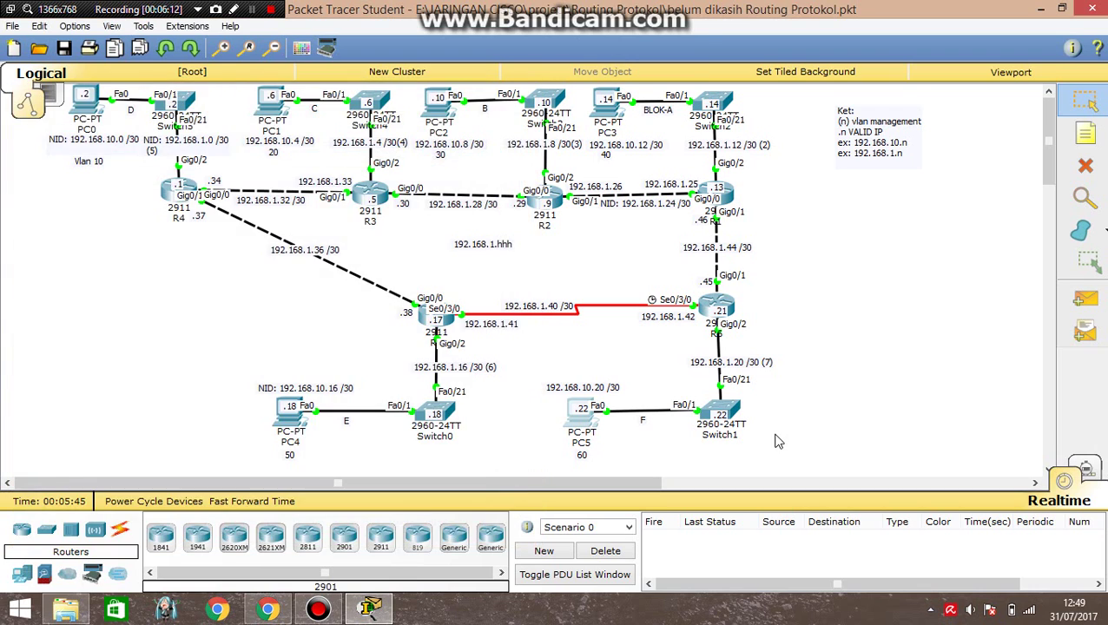
Give Switch1 an enable password with 'enable password' and close its window.
left_click(720, 412)
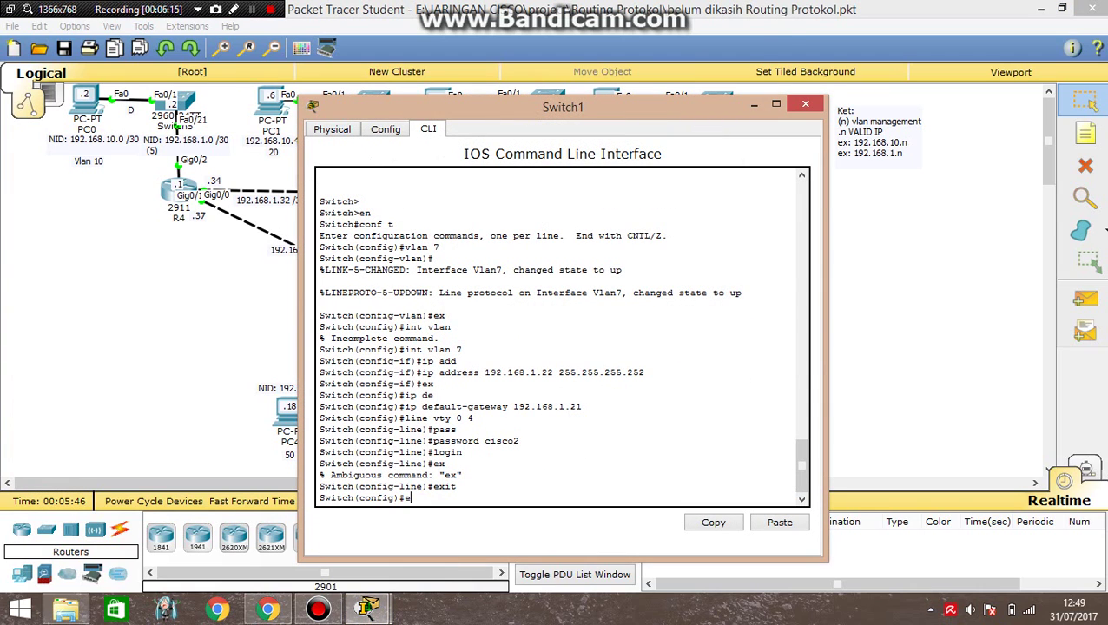
type("en")
key("Tab")
type("a")
key("Tab")
type("p")
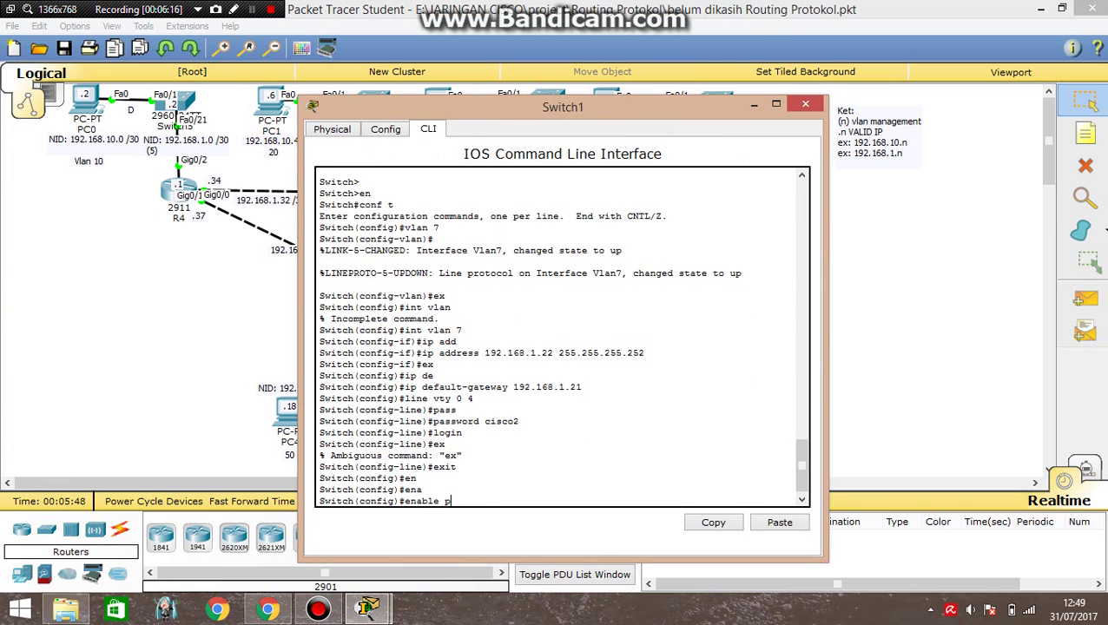
type("assw")
key("Tab")
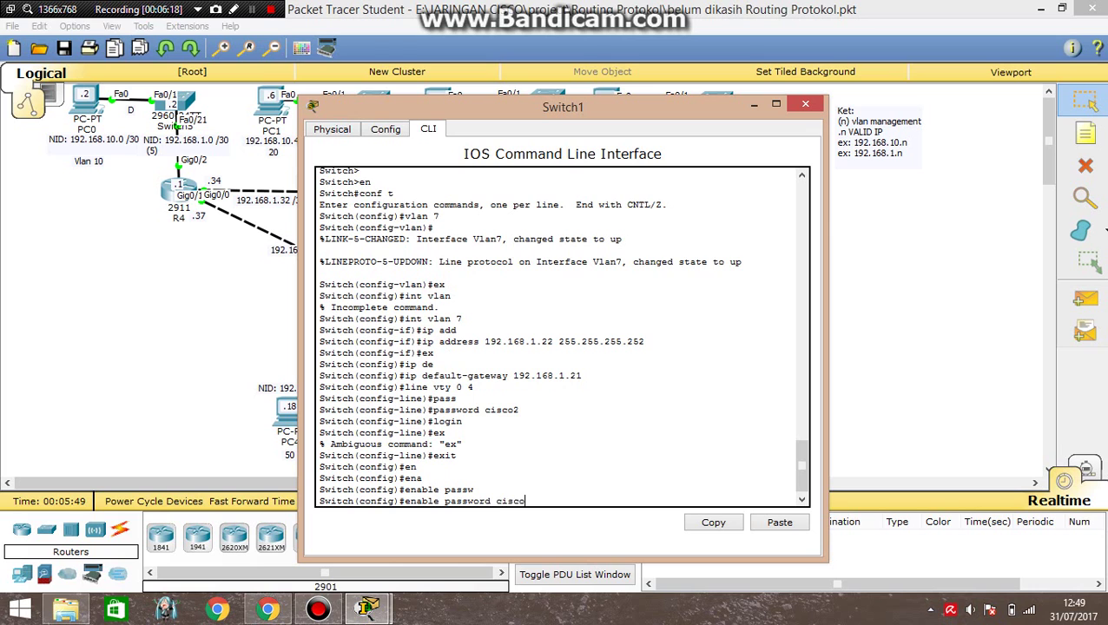
key("Return")
left_click(807, 104)
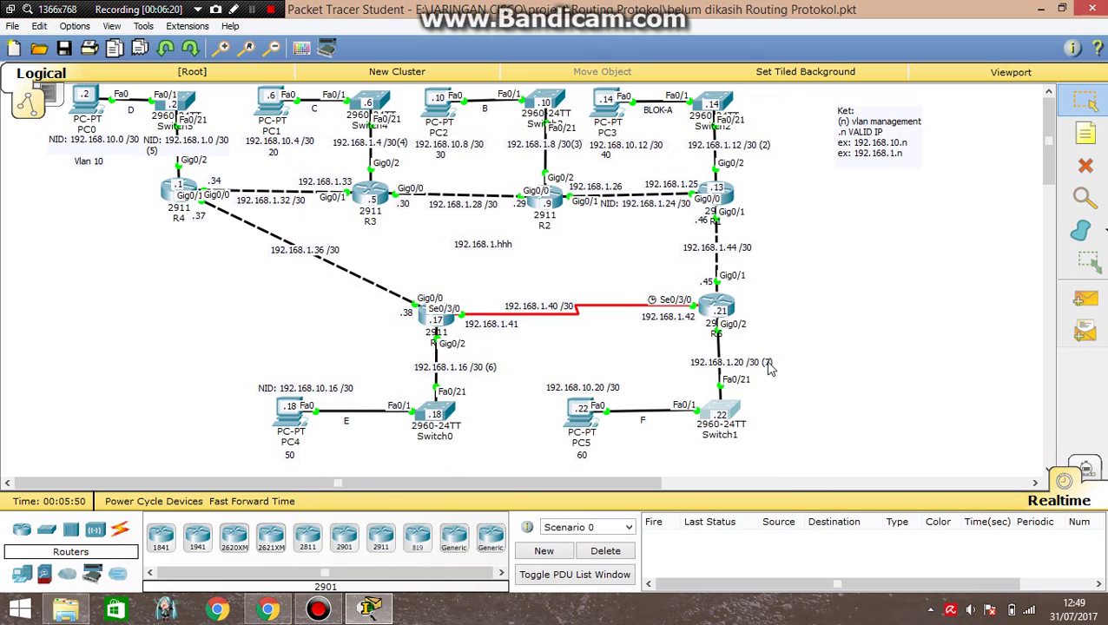
In PC5's Command Prompt, leave the Switch1 session and telnet to 192.168.1.22 again.
left_click(577, 415)
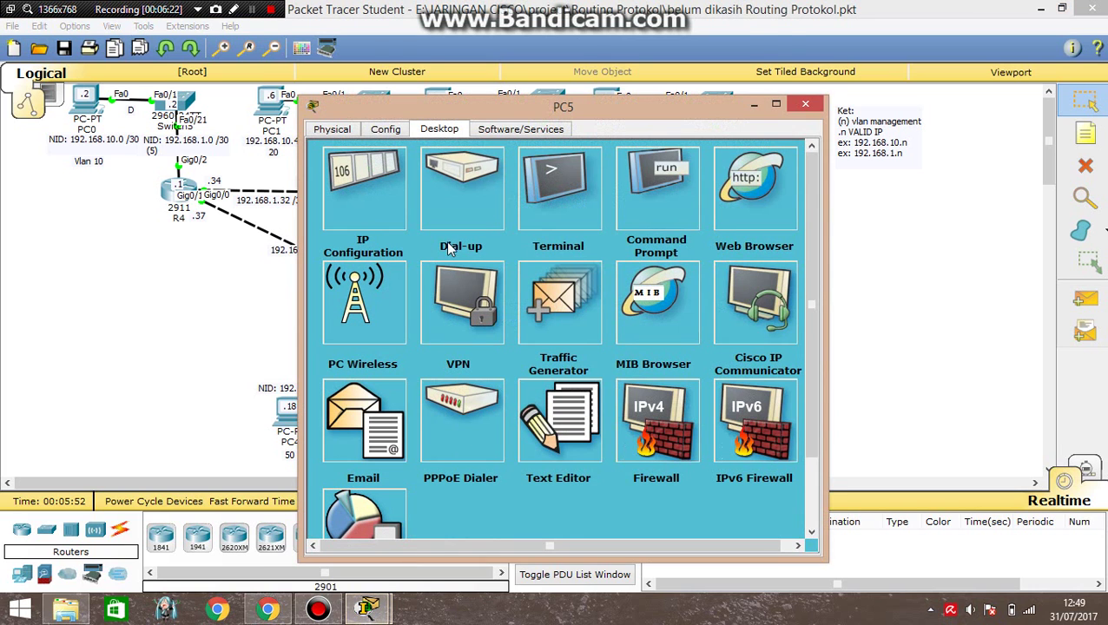
left_click(639, 204)
type("ex")
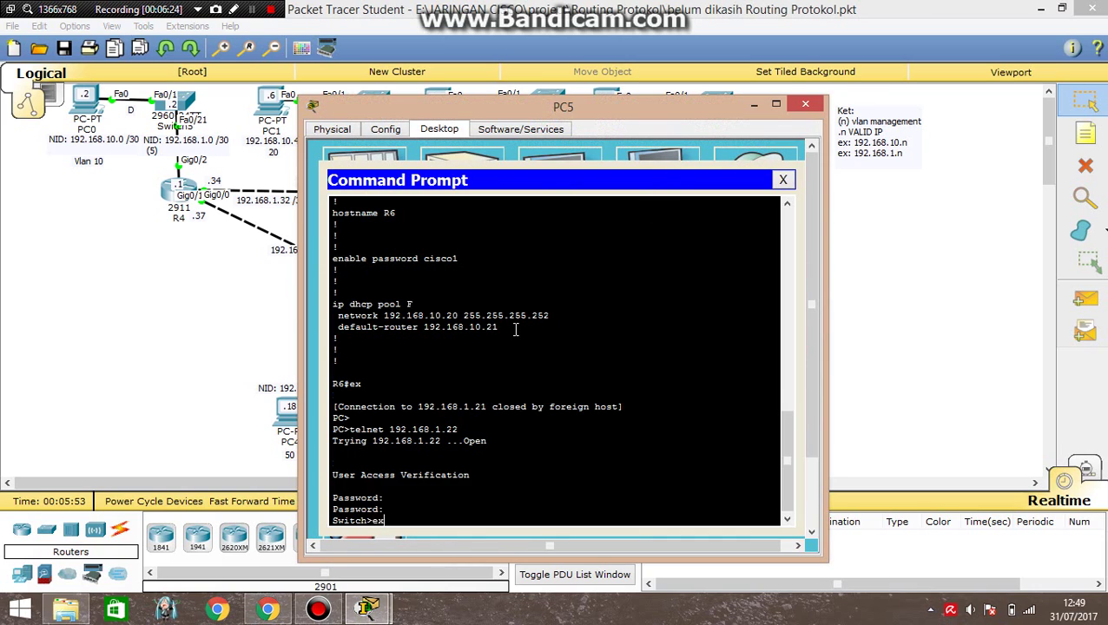
key("Return")
type("telnet 192.")
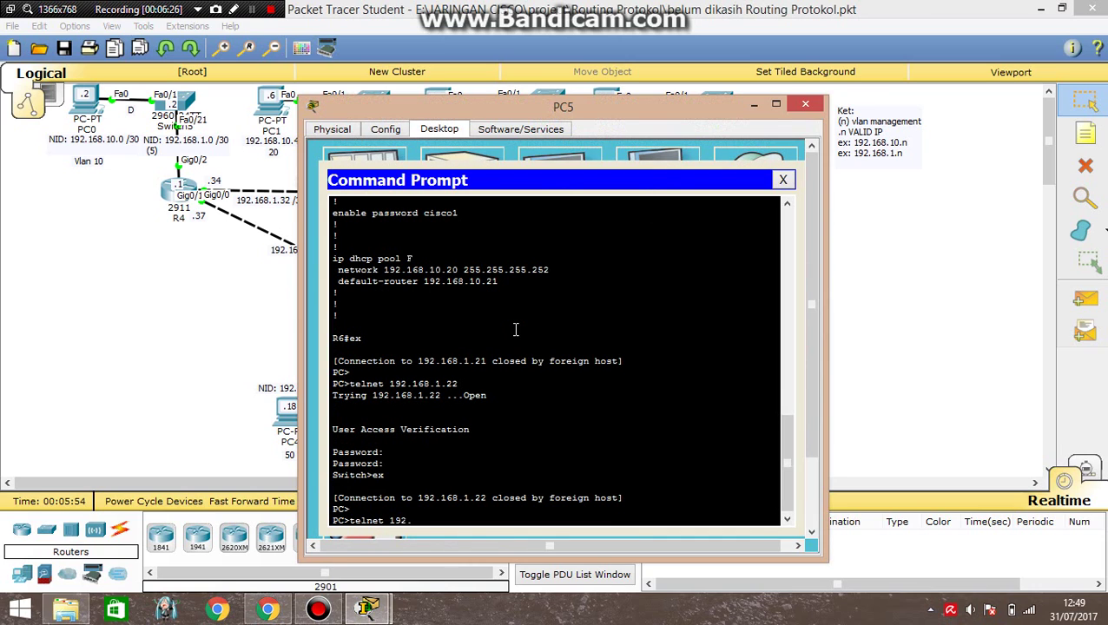
type("168.1.22")
key("Return")
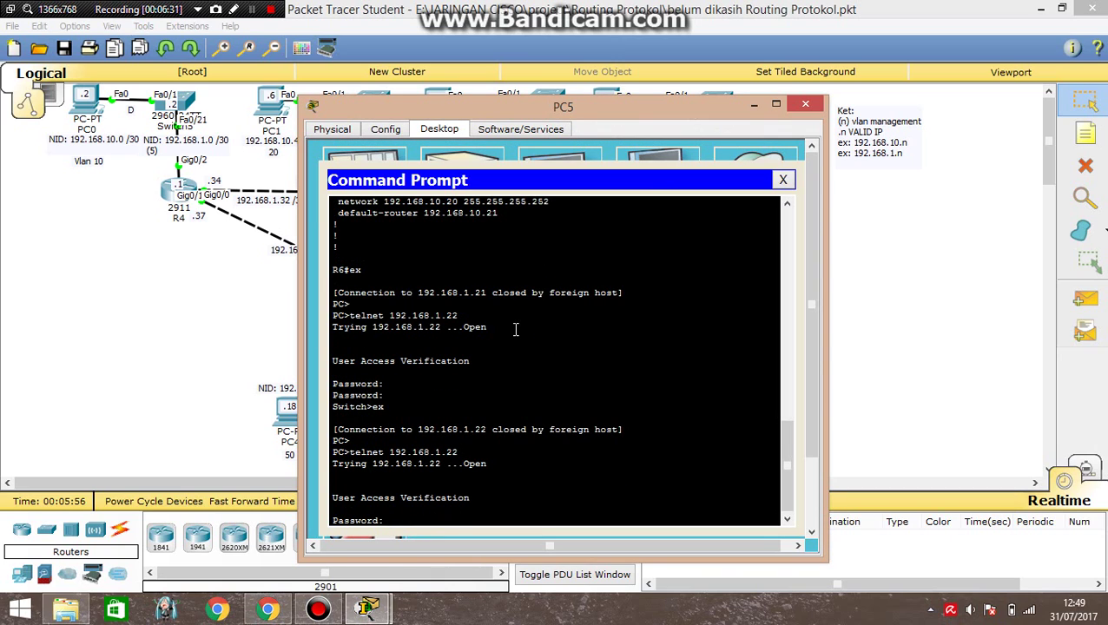
Log in with the VTY password and enter Switch1's privileged mode with the enable password.
key("Return")
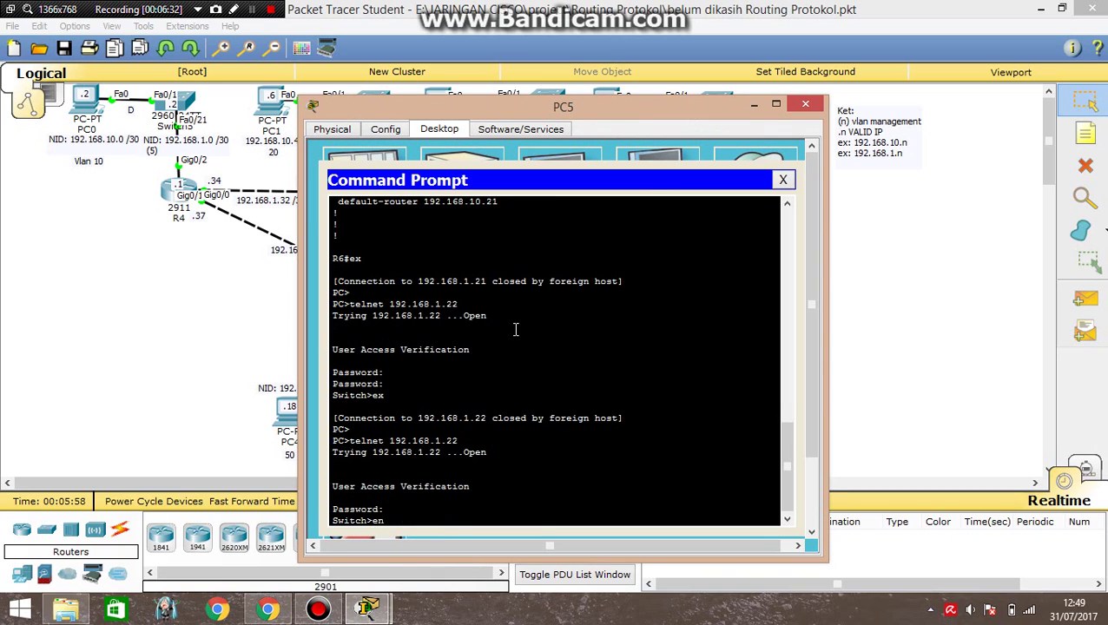
type("en")
key("Return")
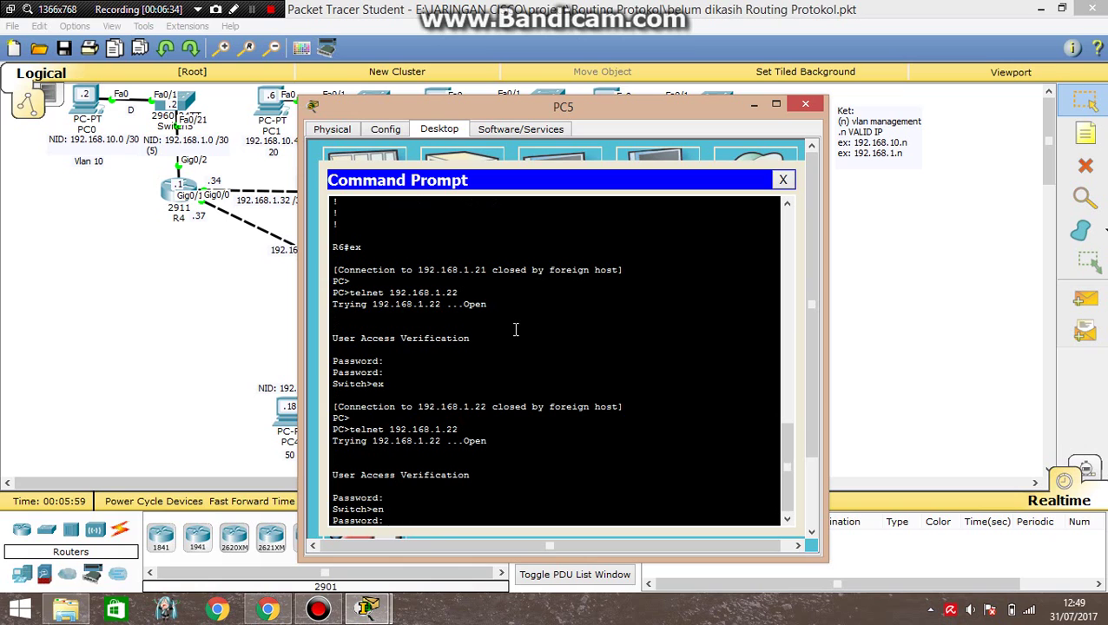
key("Return")
key("Return")
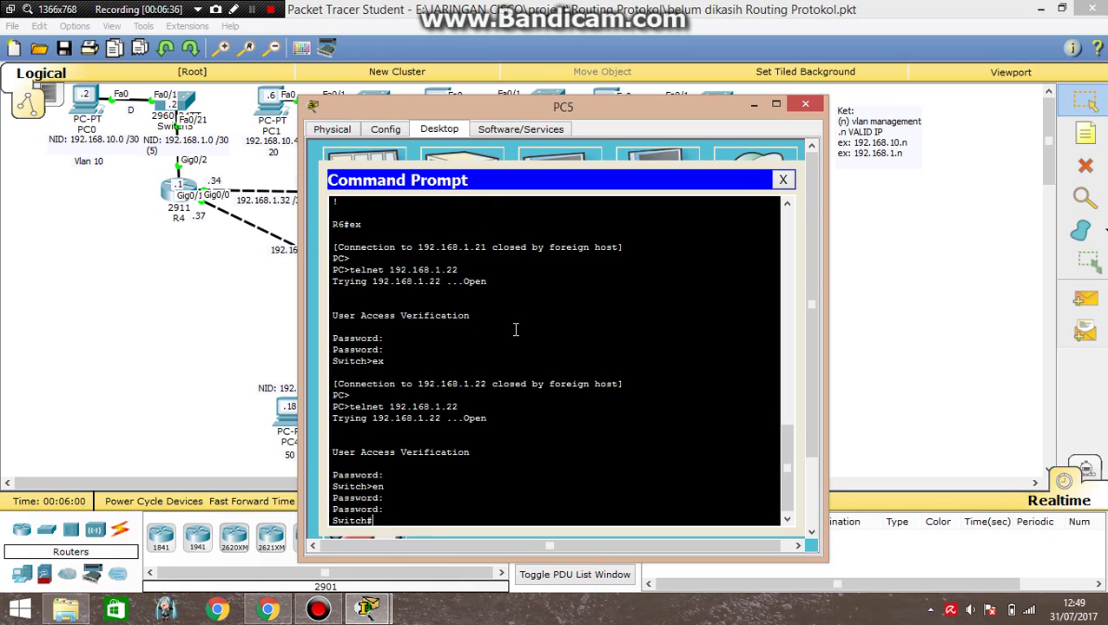
left_click_drag(511, 103, 306, 113)
Close the PC5 window and dismiss the PC2 label editor without renaming it.
left_click(590, 110)
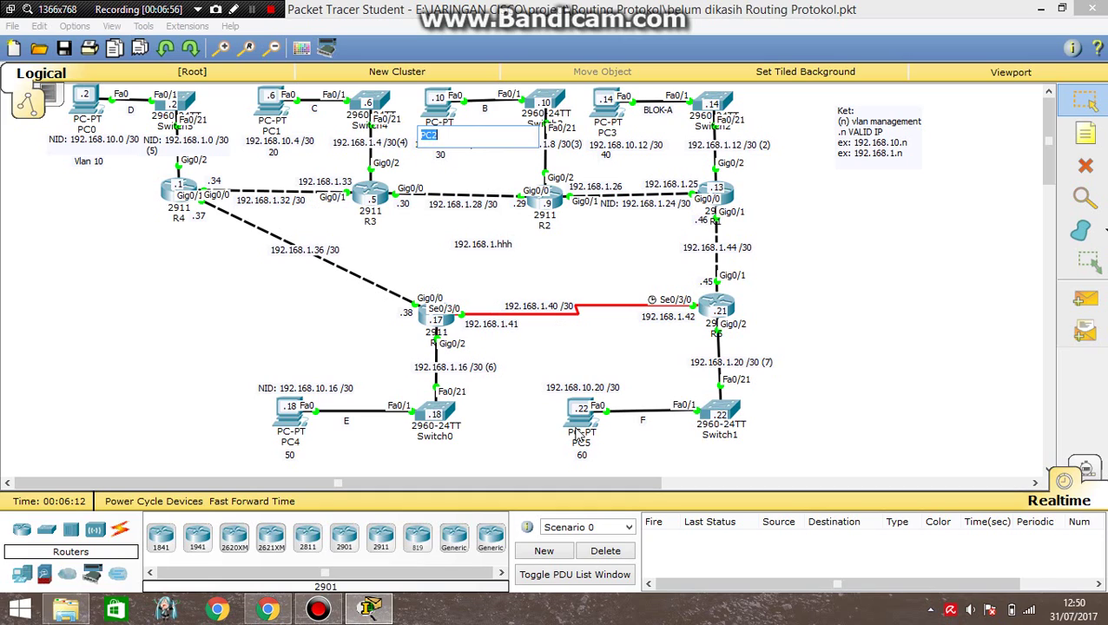
left_click(519, 185)
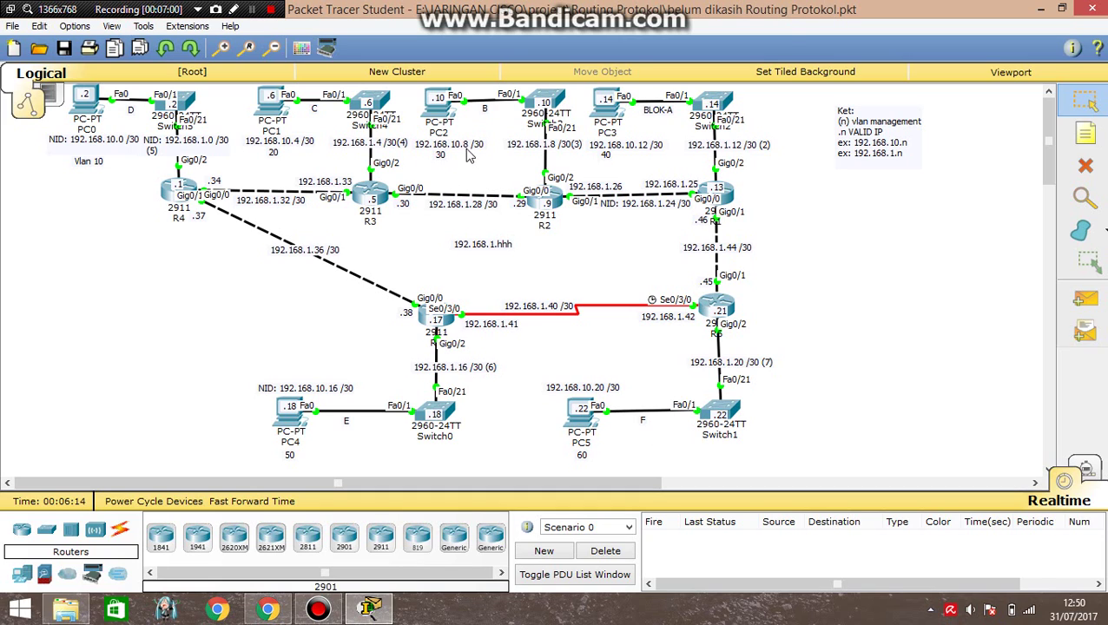
left_click(436, 135)
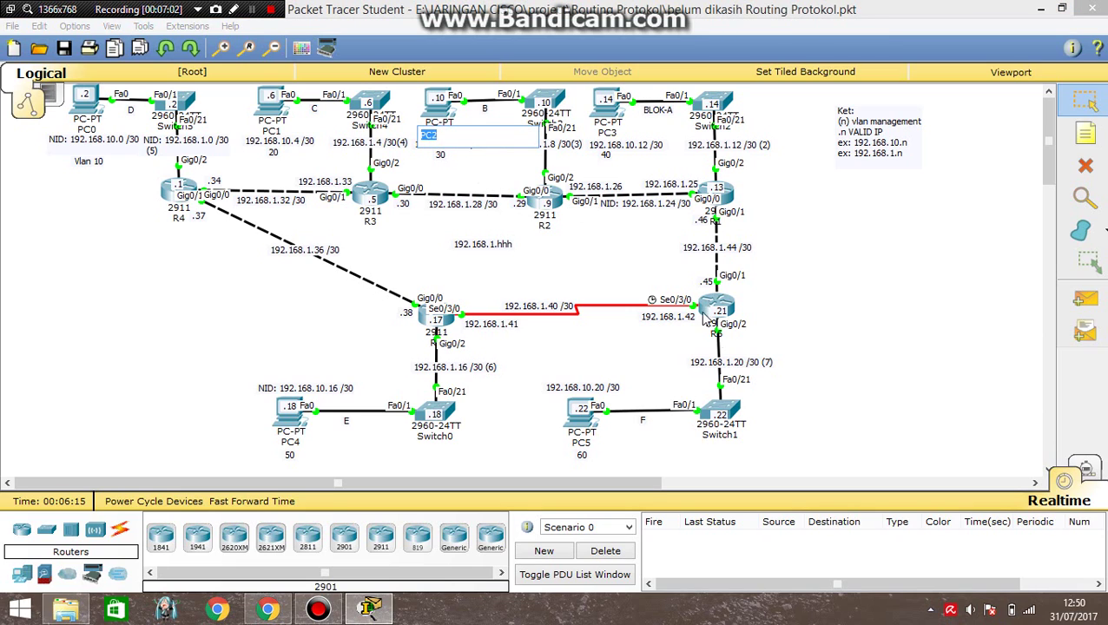
left_click(518, 262)
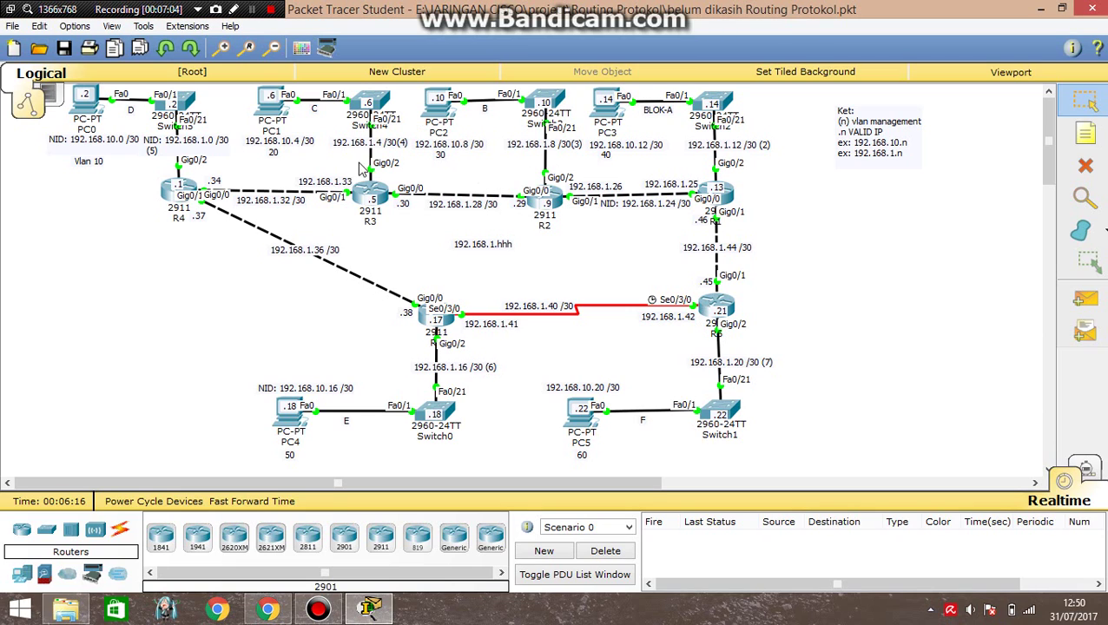